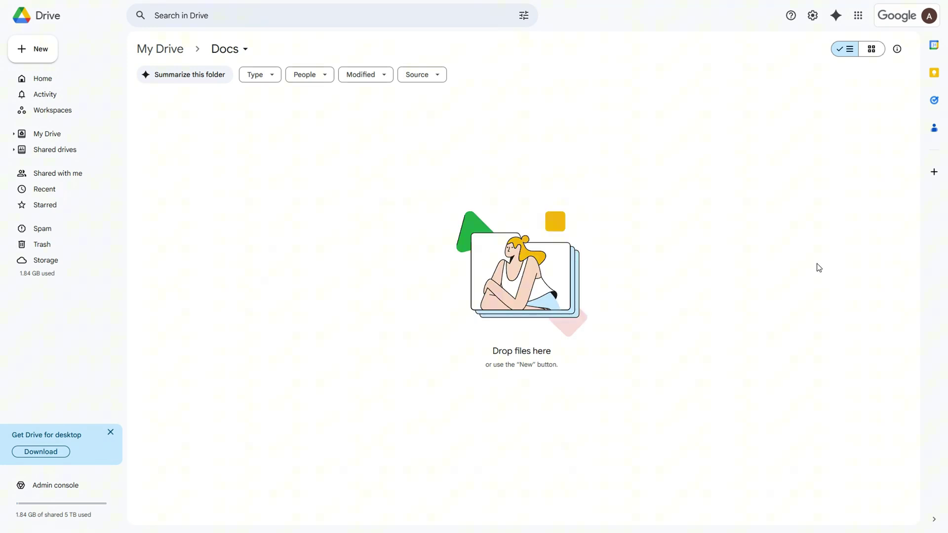
Step: Create a new blank Google Sheets spreadsheet from the Docs folder in Drive
click(40, 49)
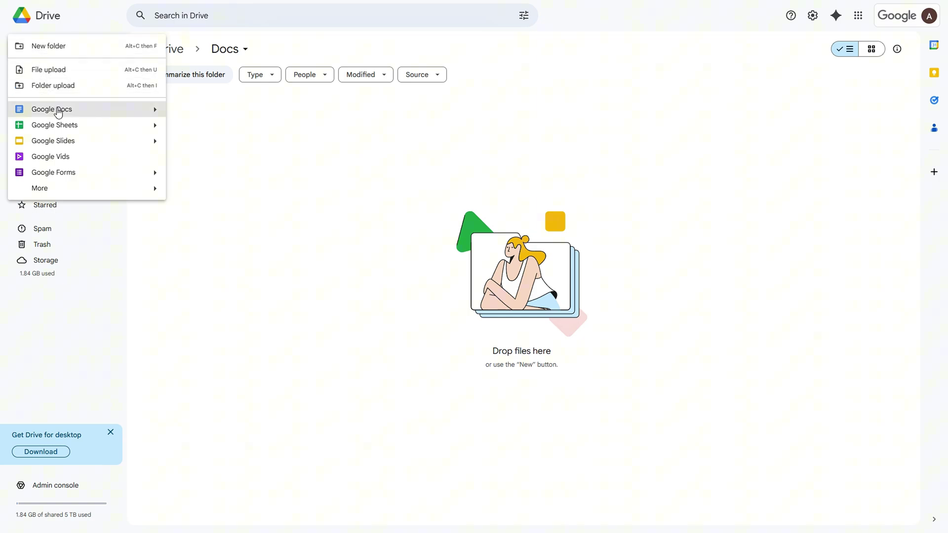
click(59, 126)
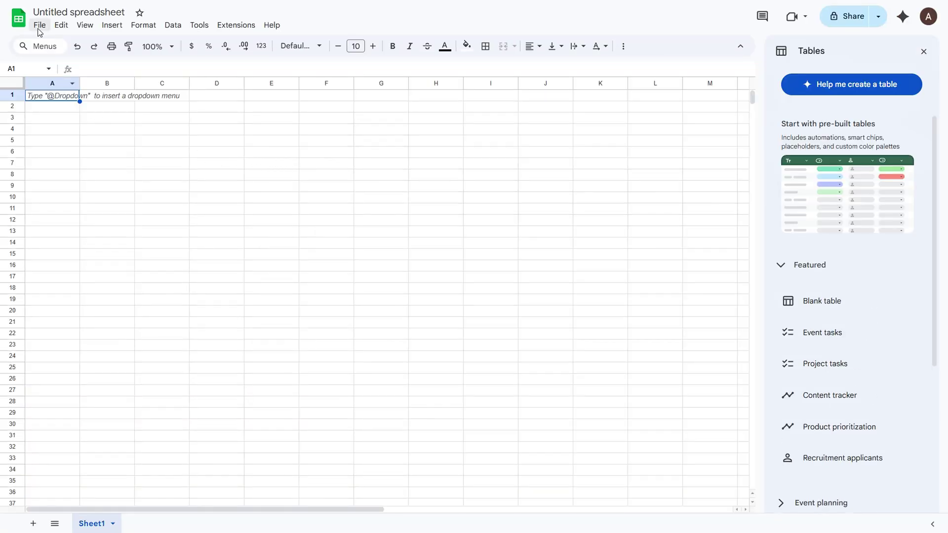
Step: Title the spreadsheet 'To Do List' and enter the 'To Do List' heading in B2
click(51, 13)
text(T)
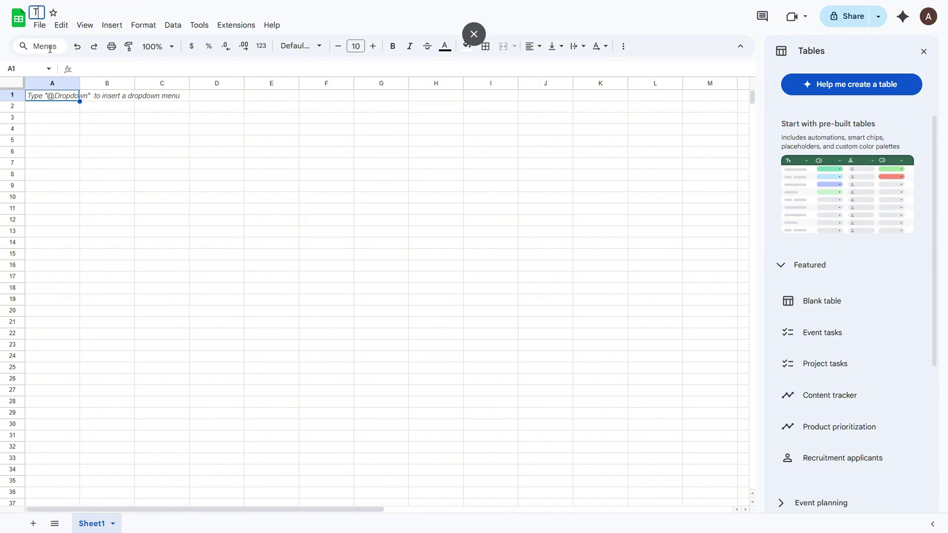
text(o Do List)
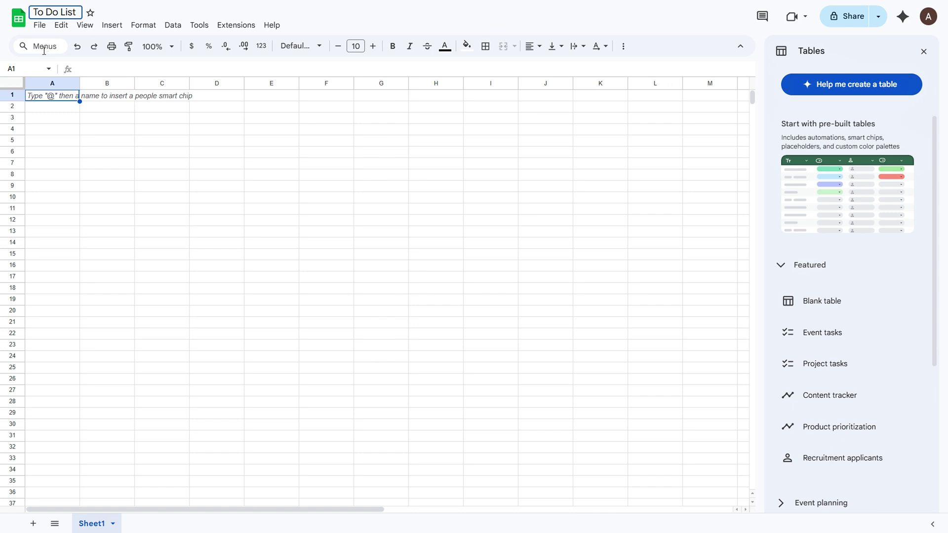
click(101, 112)
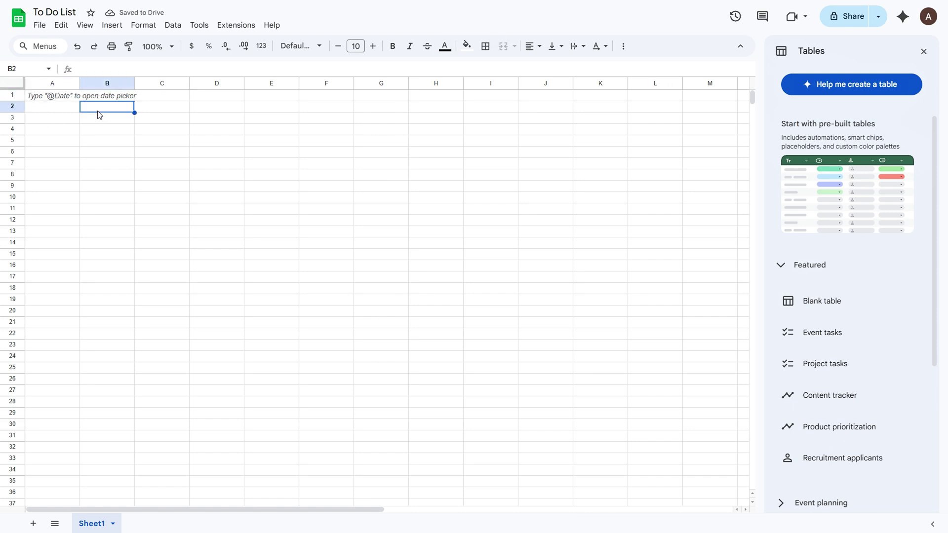
click(64, 102)
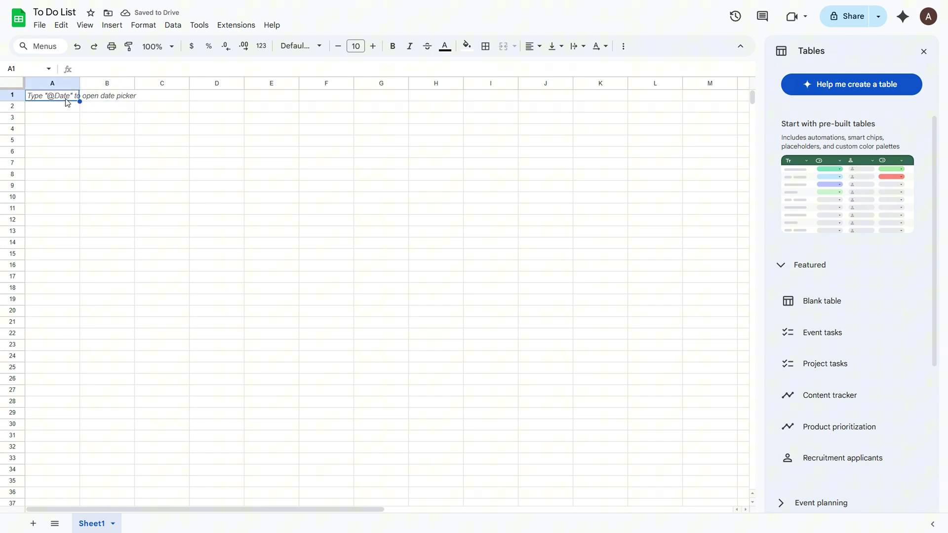
click(102, 111)
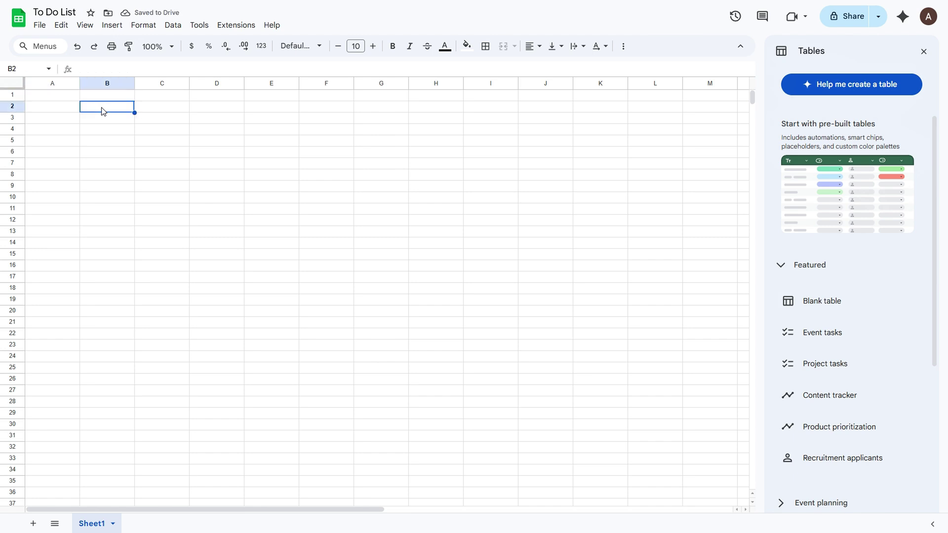
text(To Do Li)
text(st)
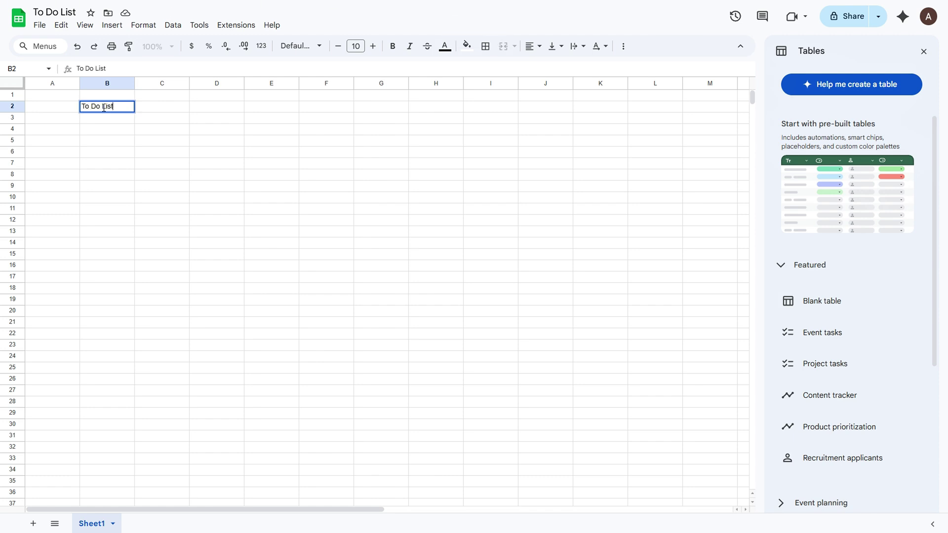
Step: Merge B2:D3, centre the title horizontally and vertically, and make it bold 16-point
shift+click(217, 123)
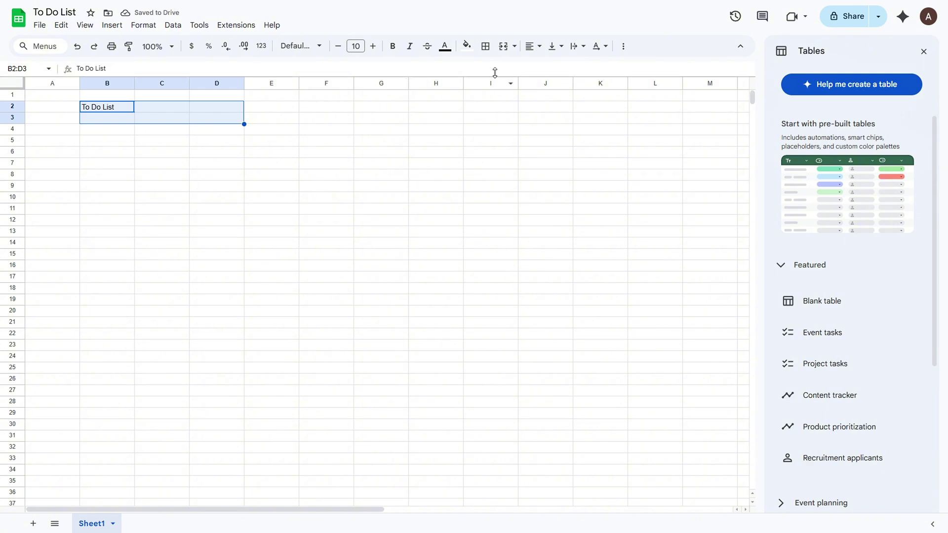
click(503, 47)
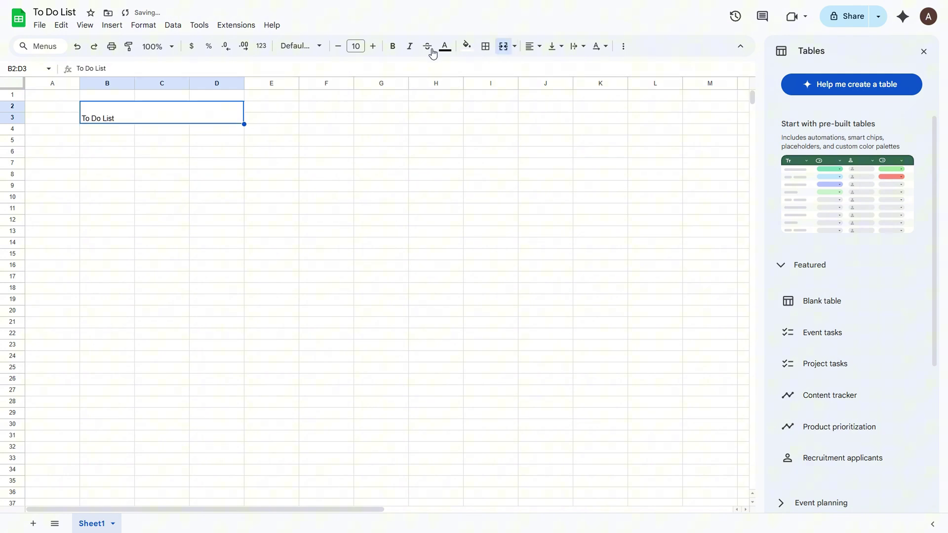
click(532, 46)
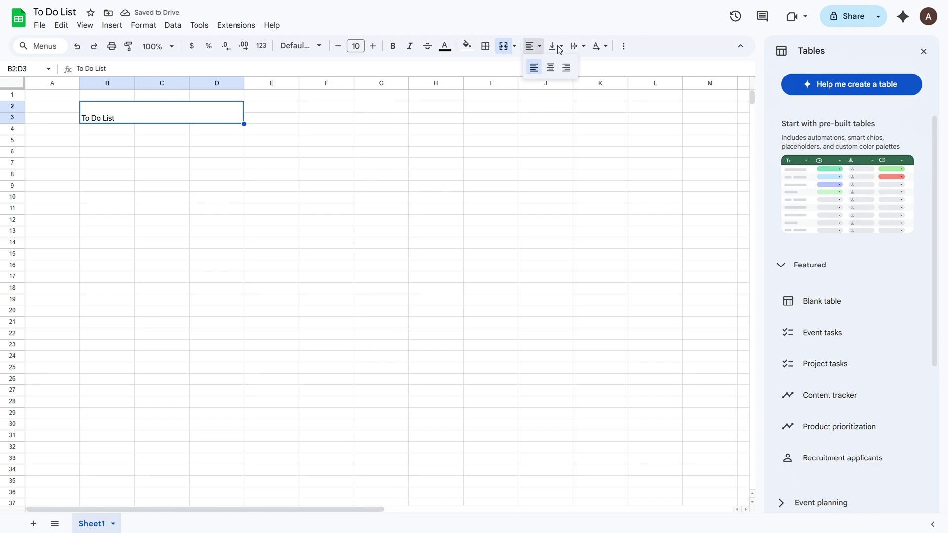
click(549, 68)
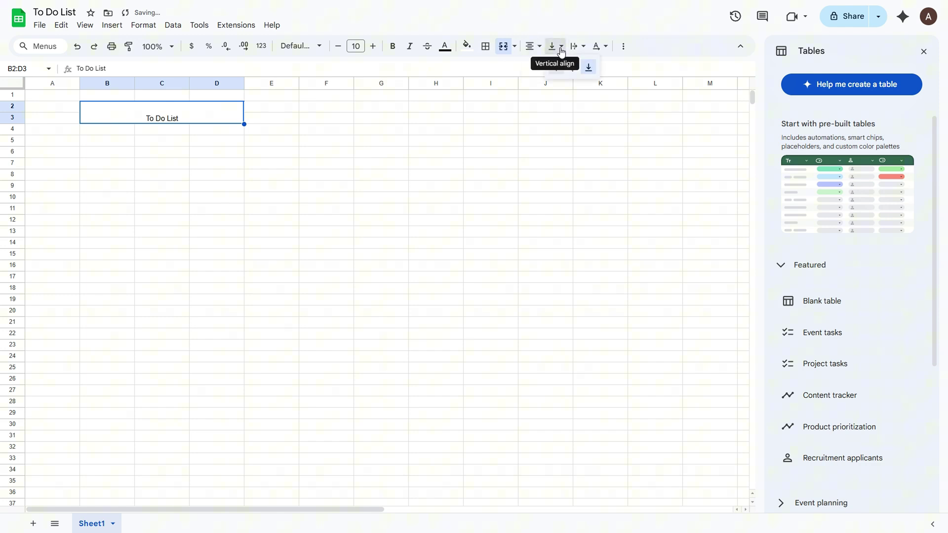
click(561, 48)
click(572, 67)
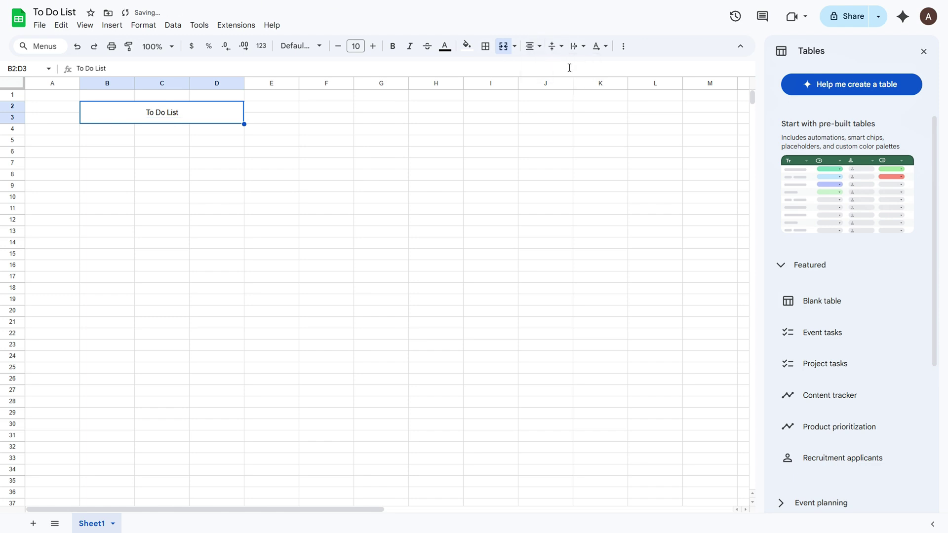
click(392, 47)
click(356, 47)
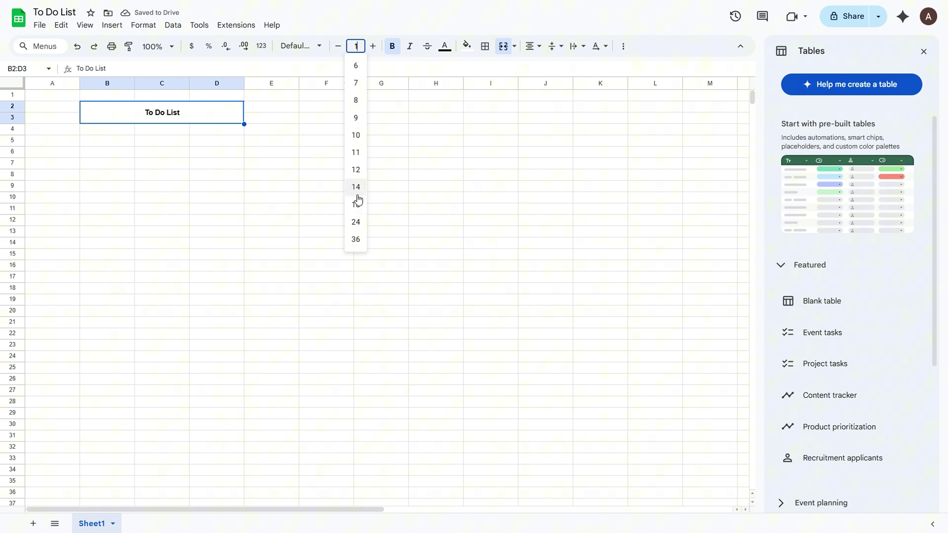
text(6)
key(Return)
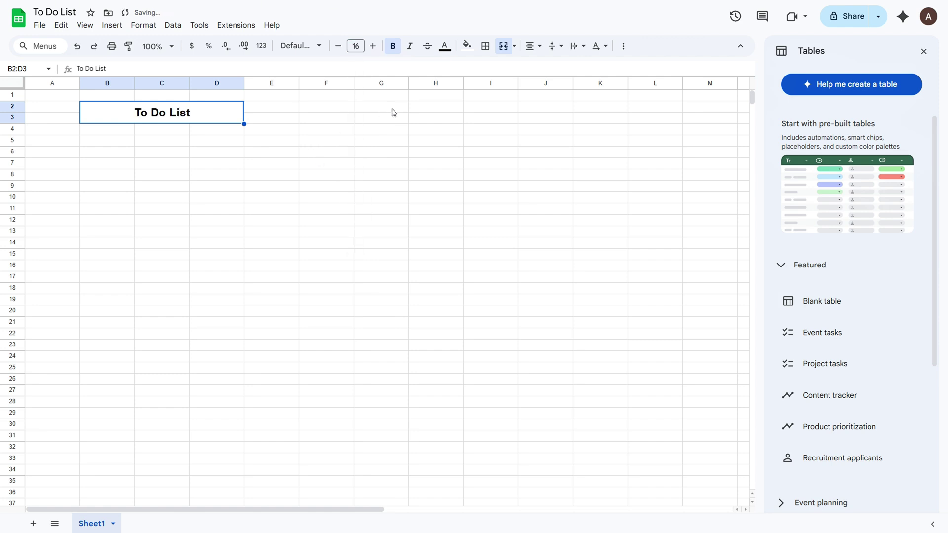
Step: Outline the merged title with a light pink outer border in a custom line style
click(486, 47)
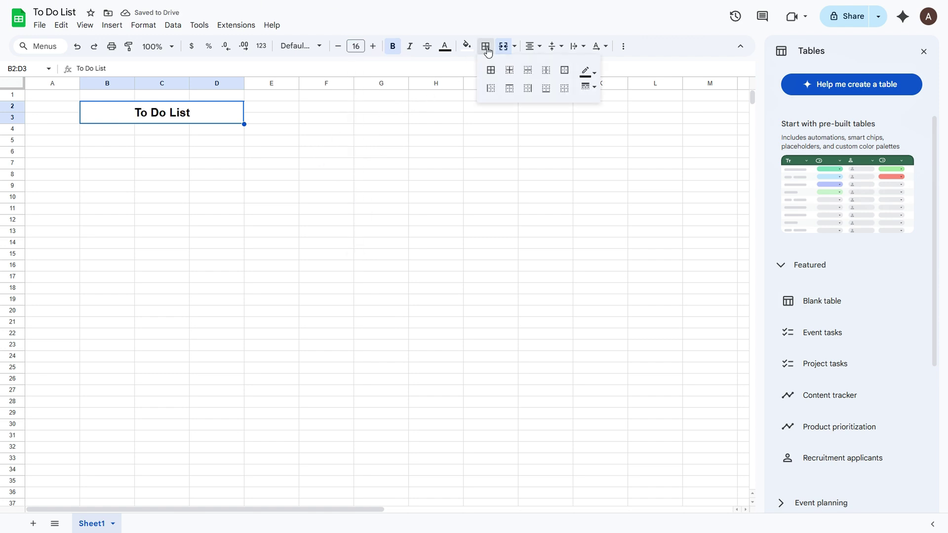
click(592, 74)
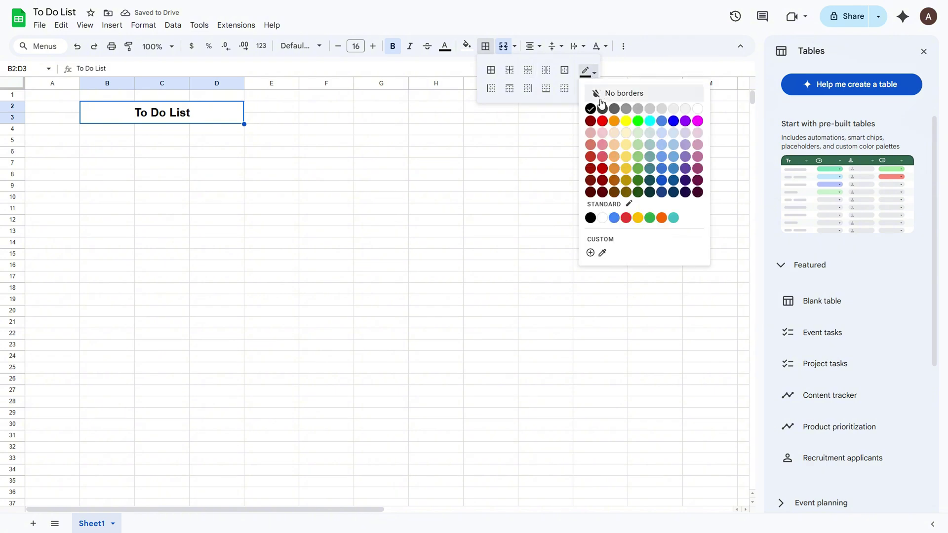
click(601, 134)
click(590, 88)
click(603, 117)
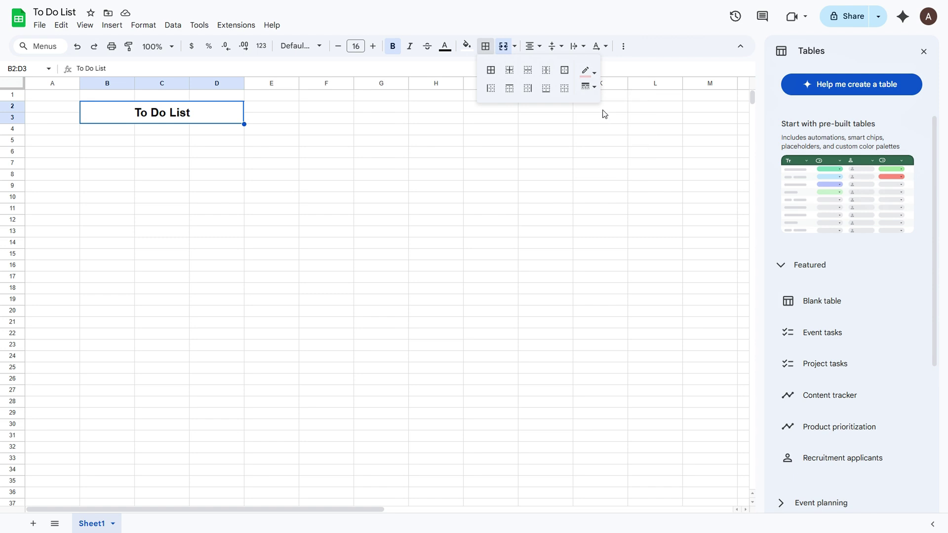
click(565, 70)
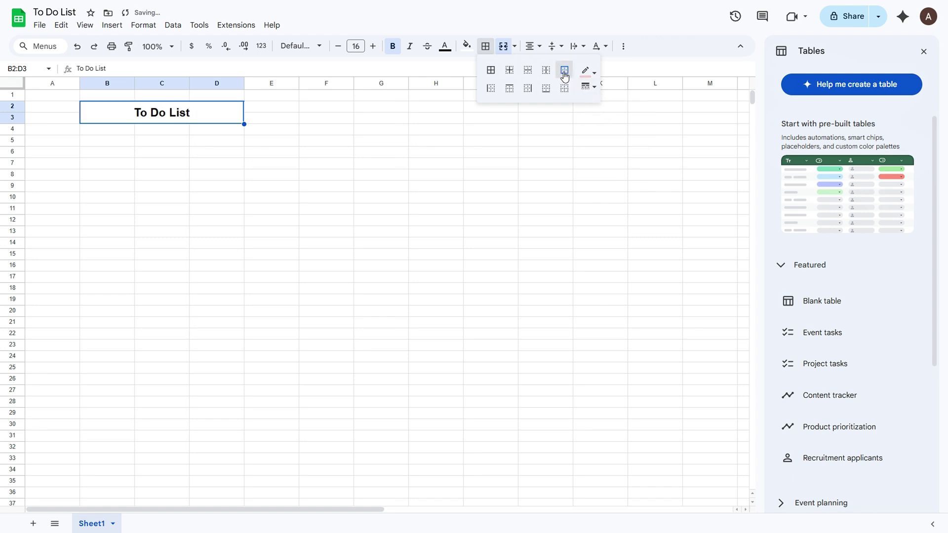
Step: Resize columns B and C to 20 pixels wide
click(104, 144)
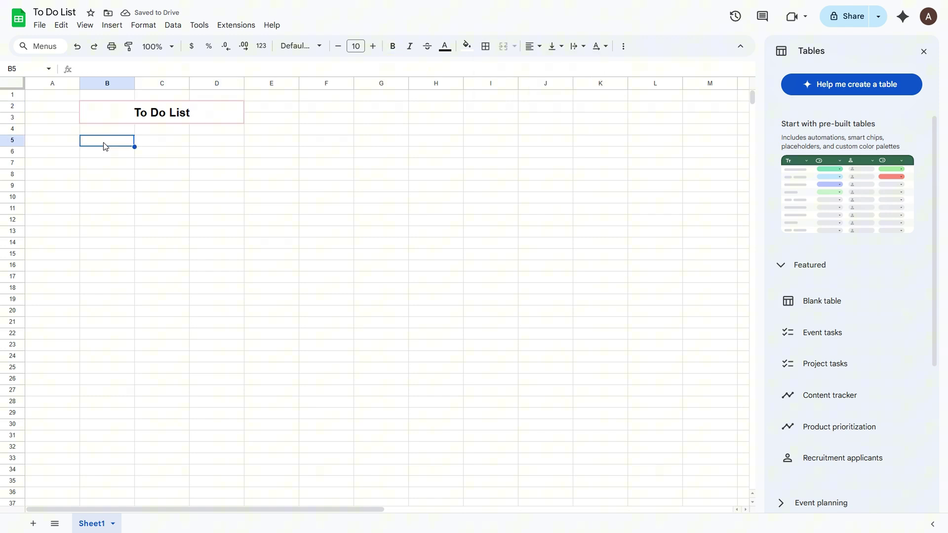
click(107, 83)
ctrl+click(154, 82)
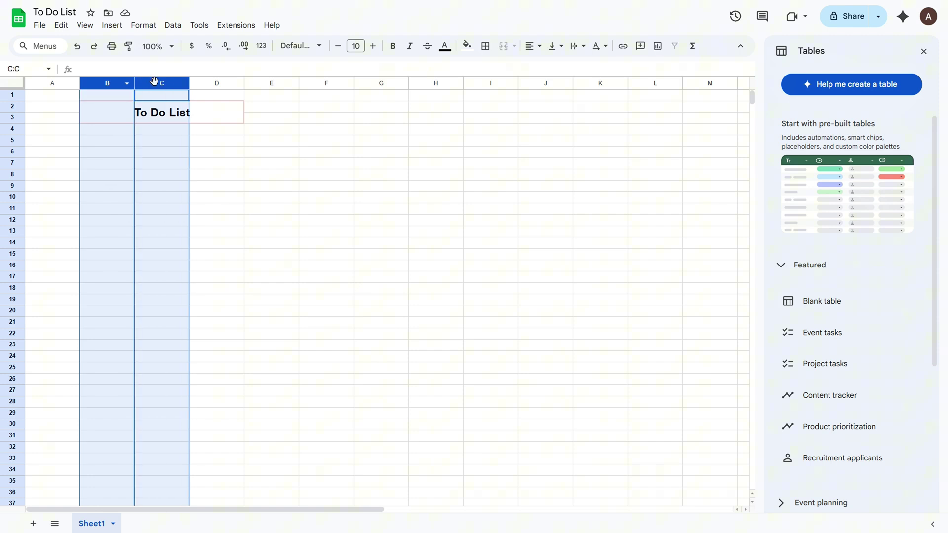
right_click(154, 82)
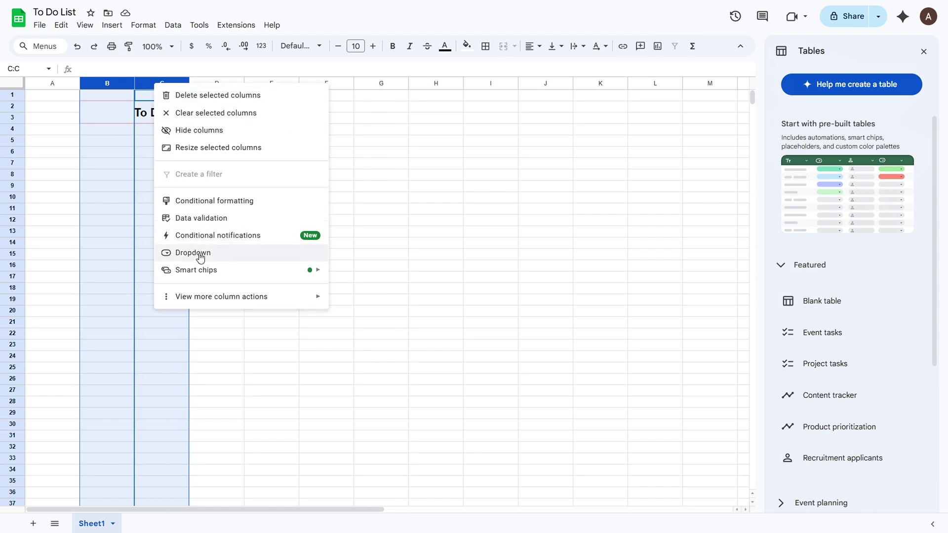
click(199, 148)
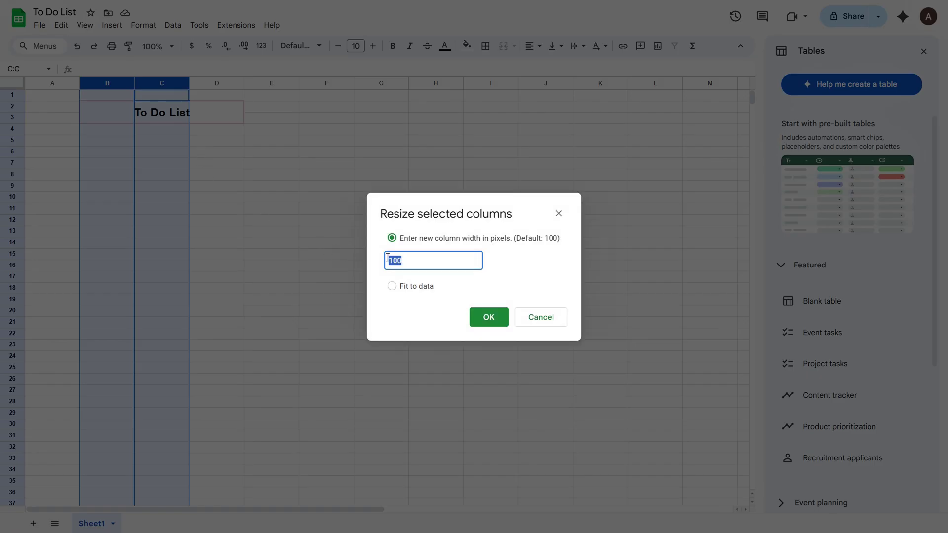
text(20)
click(478, 318)
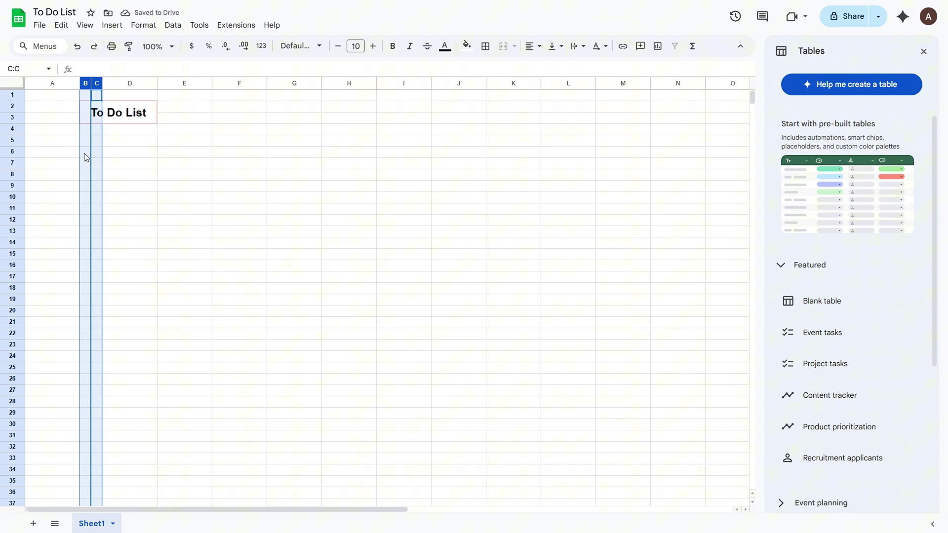
click(84, 154)
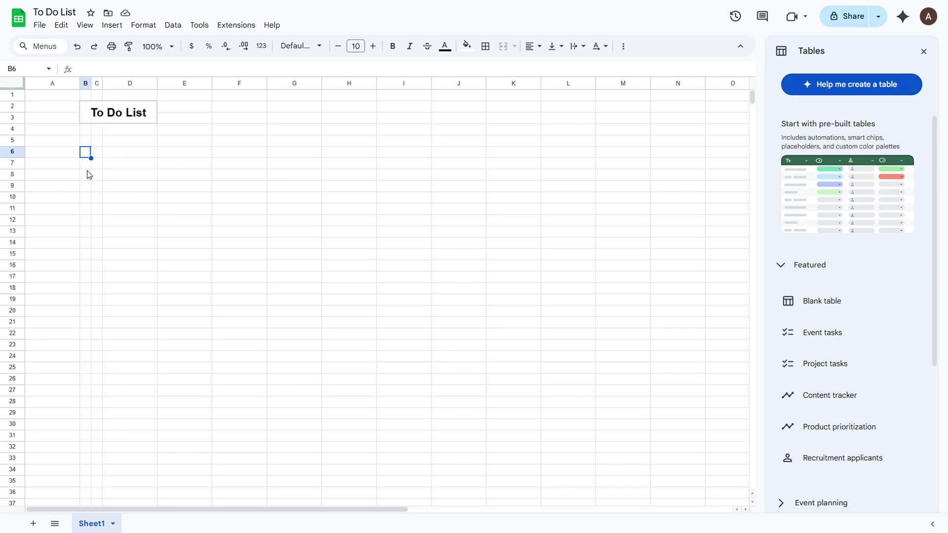
Step: Enter the row 5 headers #, To Do, Category, Priority, Due Date and Notes
click(87, 142)
text(#)
key(Tab)
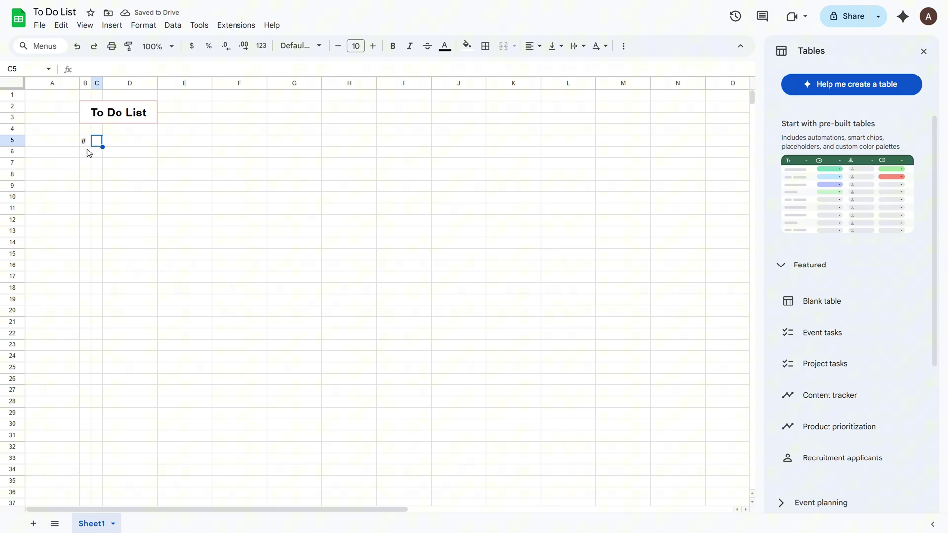
key(Tab)
text(T)
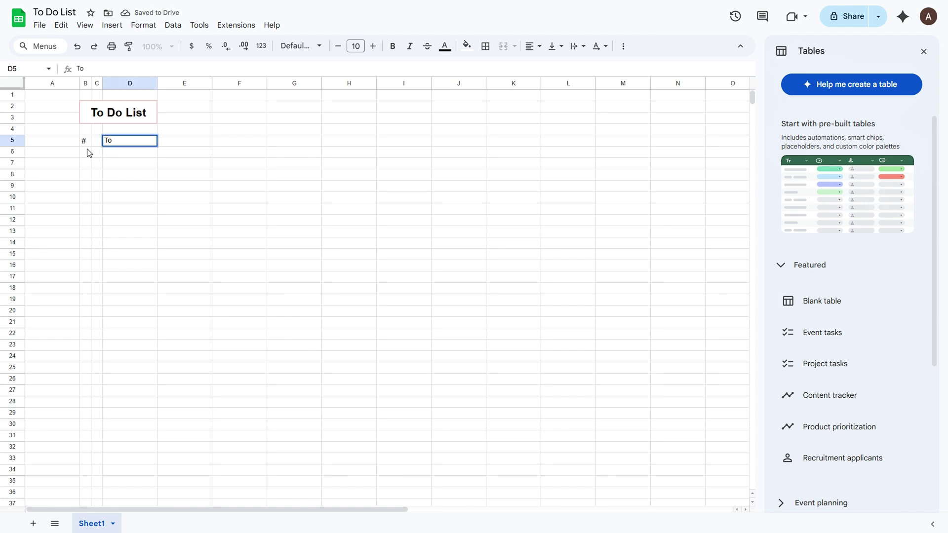
text(o)
key(Tab)
text(C)
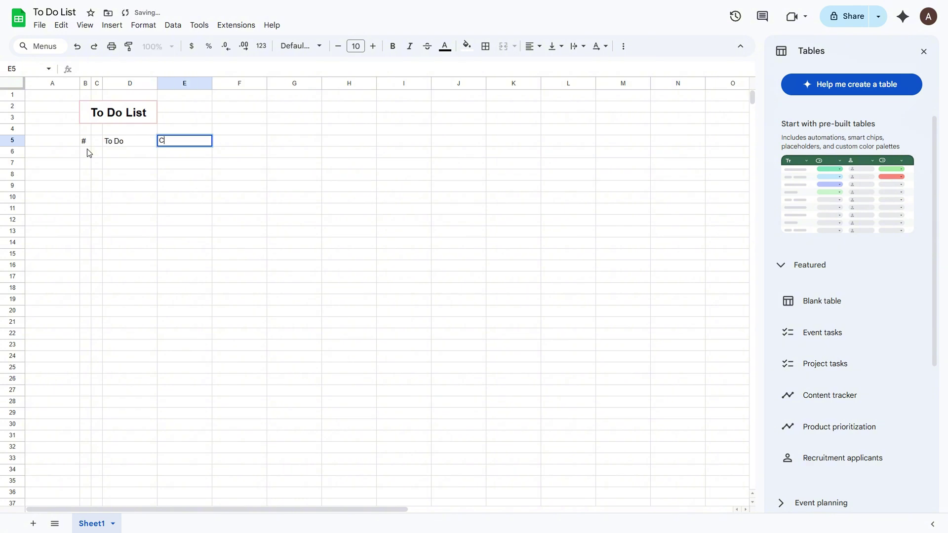
text(ategory)
key(Tab)
text(Priority)
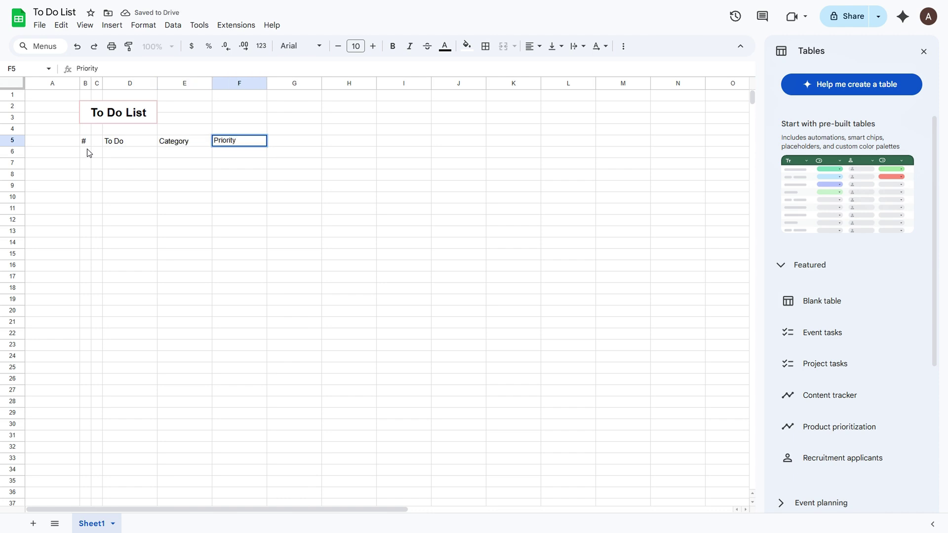
key(Tab)
text(D)
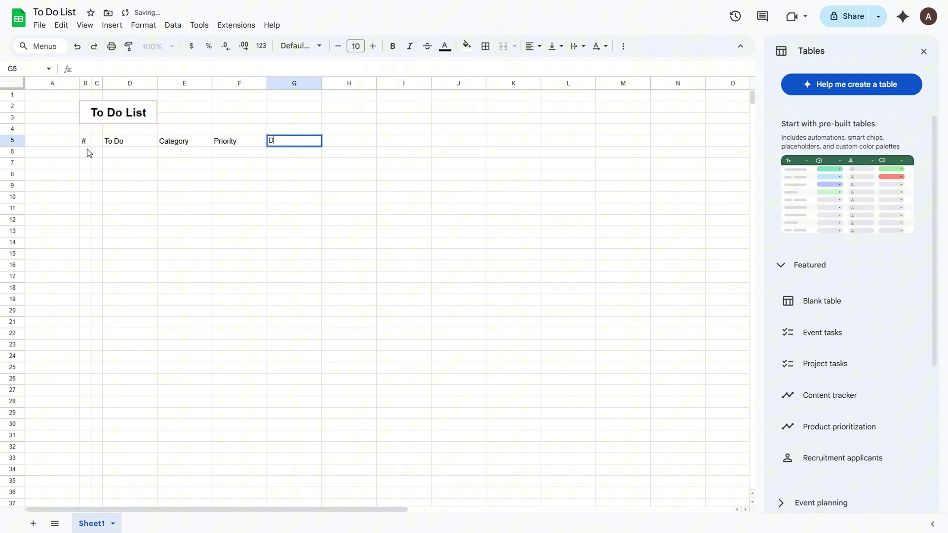
text(ue Date)
key(Tab)
text(N)
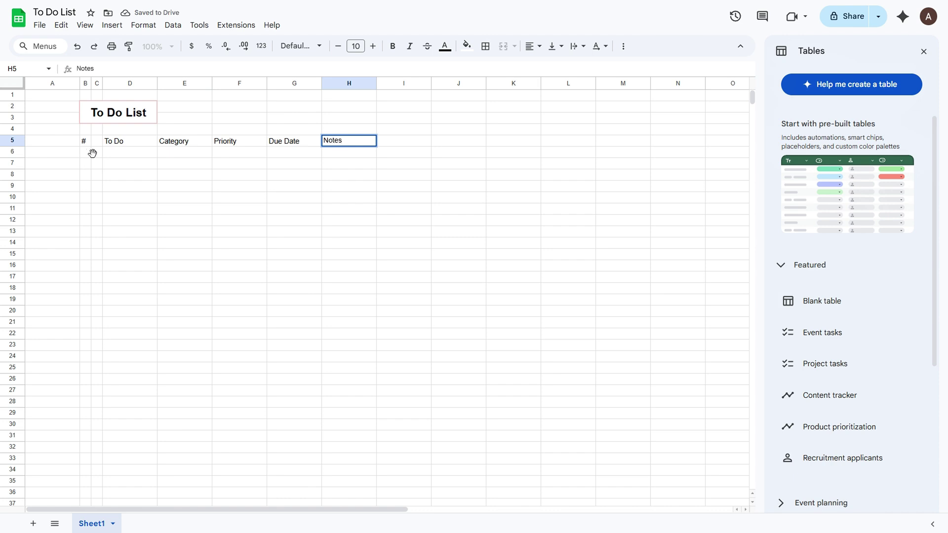
Step: Type 1, 2, 3 in B6:B8 and fill the series down to 35 at row 40
click(85, 153)
text(1)
key(Return)
text(2)
key(Return)
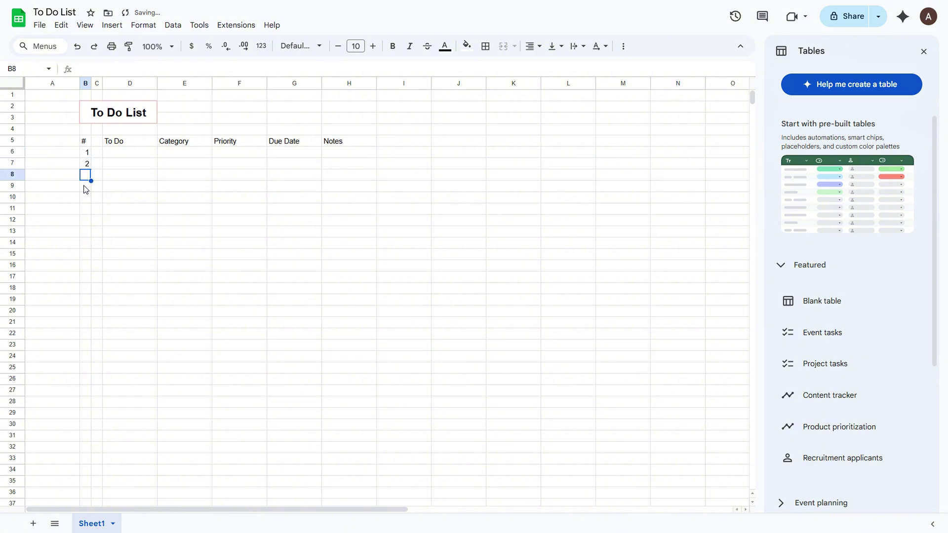
text(3)
key(Return)
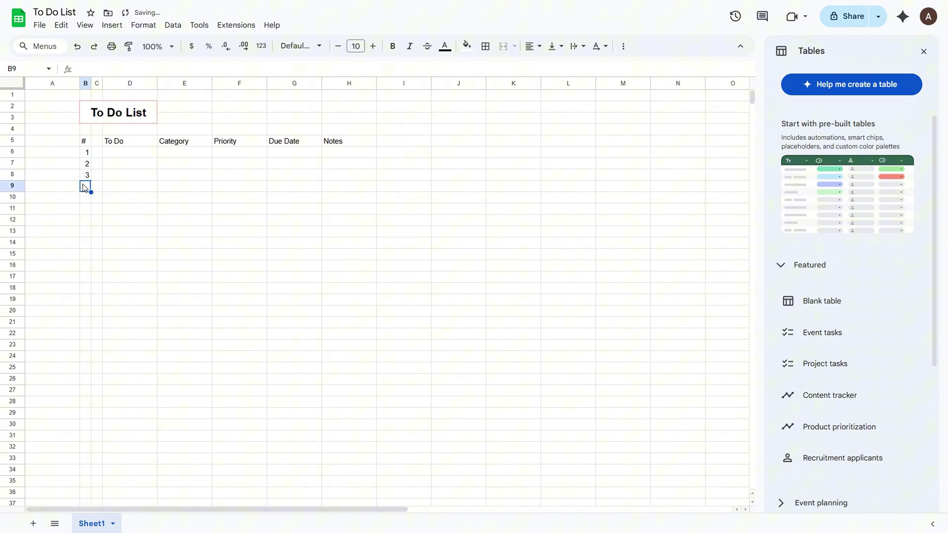
click(87, 153)
shift+click(84, 181)
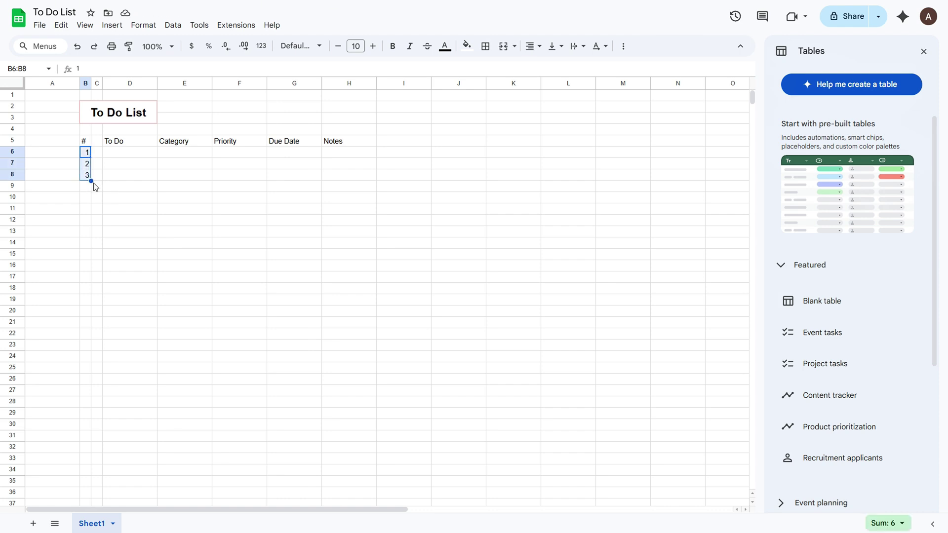
drag(91, 181, 92, 299)
scroll(92, 298, down, 7)
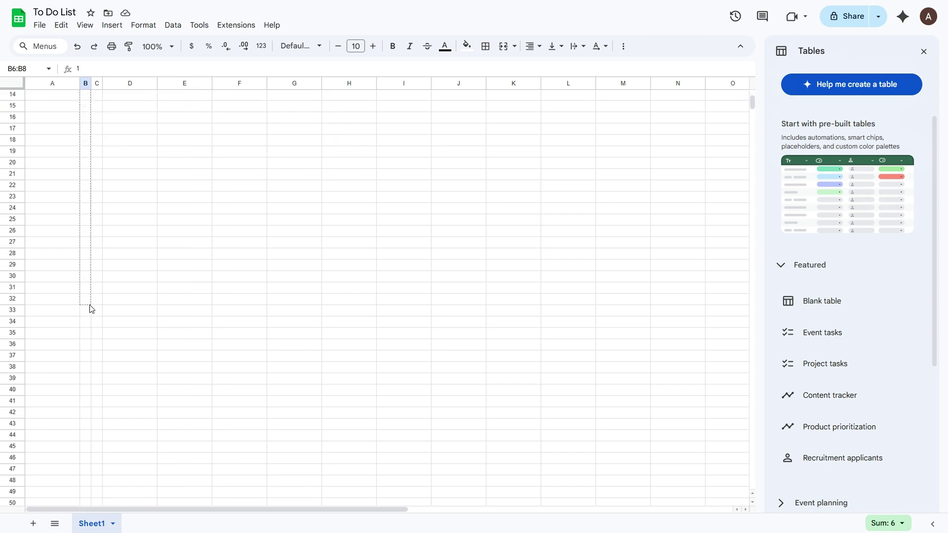
mouse_move(93, 299)
mouse_down()
mouse_move(90, 310)
mouse_move(90, 297)
mouse_up()
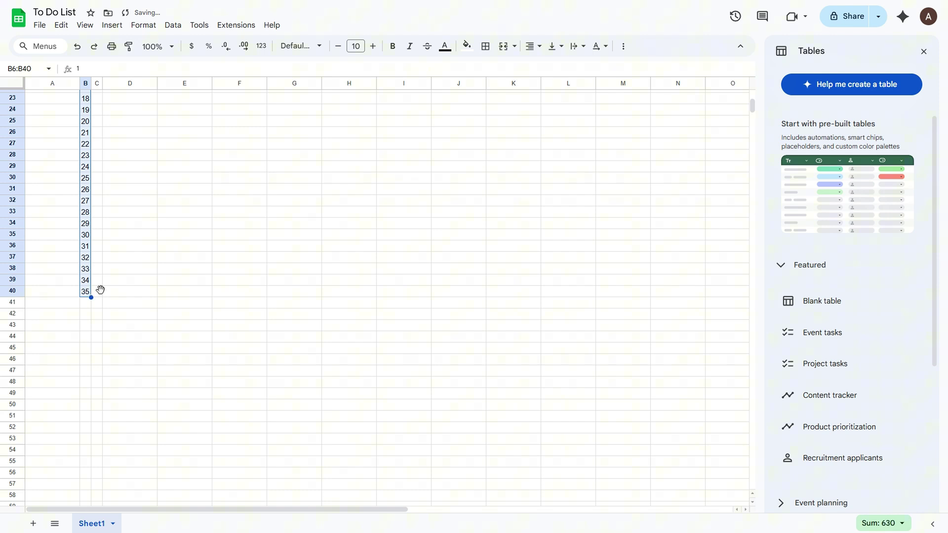
scroll(118, 300, up, 6)
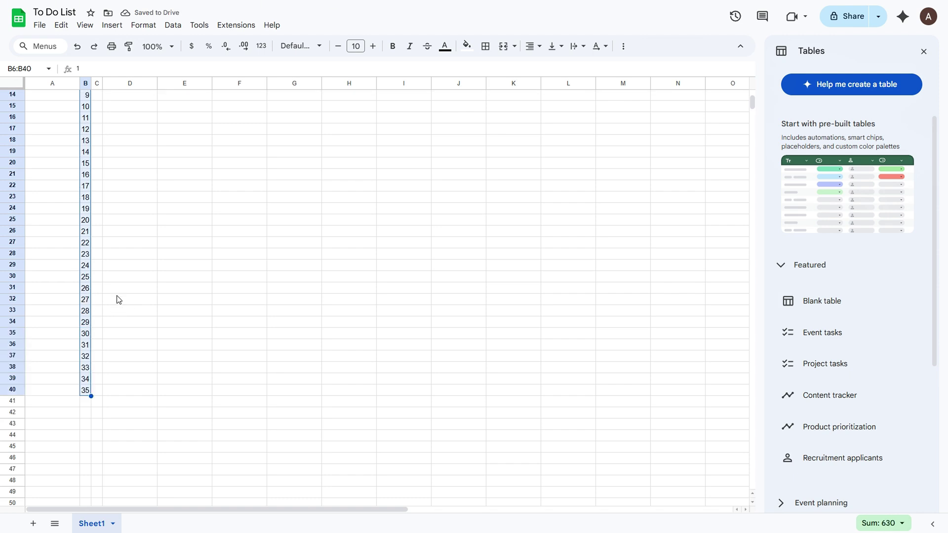
scroll(117, 299, up, 2)
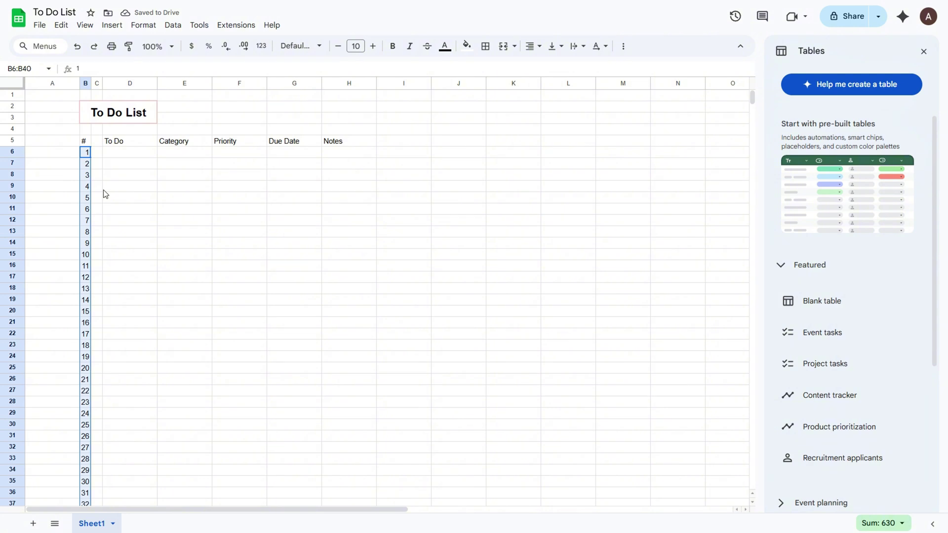
click(98, 155)
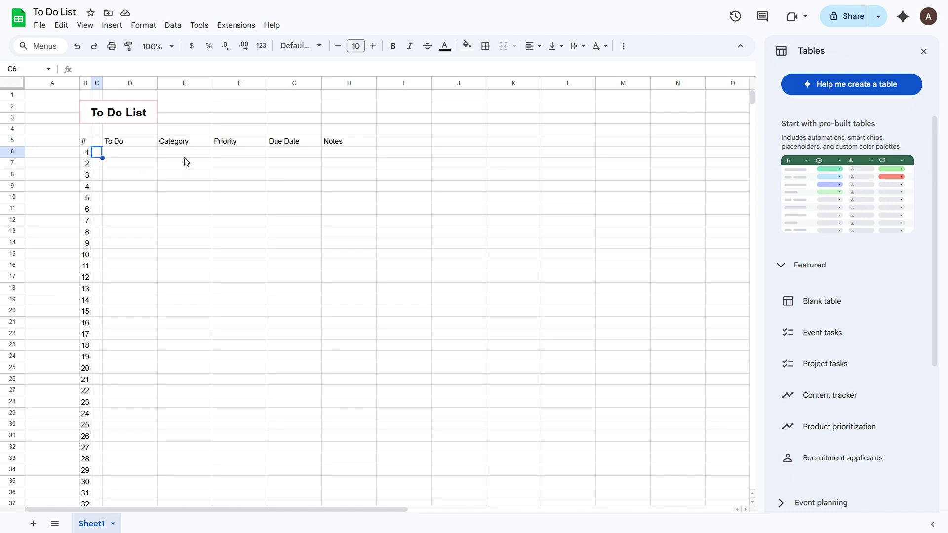
click(115, 25)
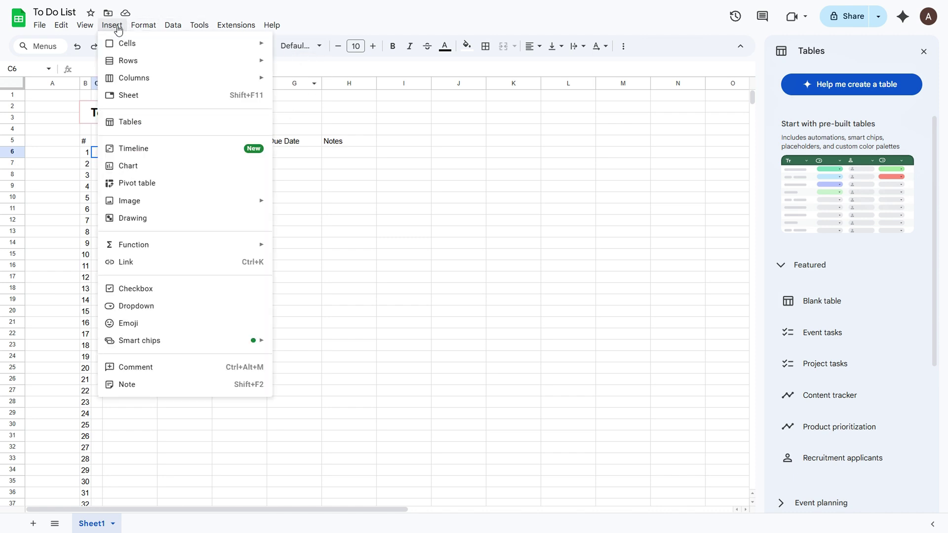
Step: Insert a light red checkbox in C6 and copy it down to C40
click(135, 295)
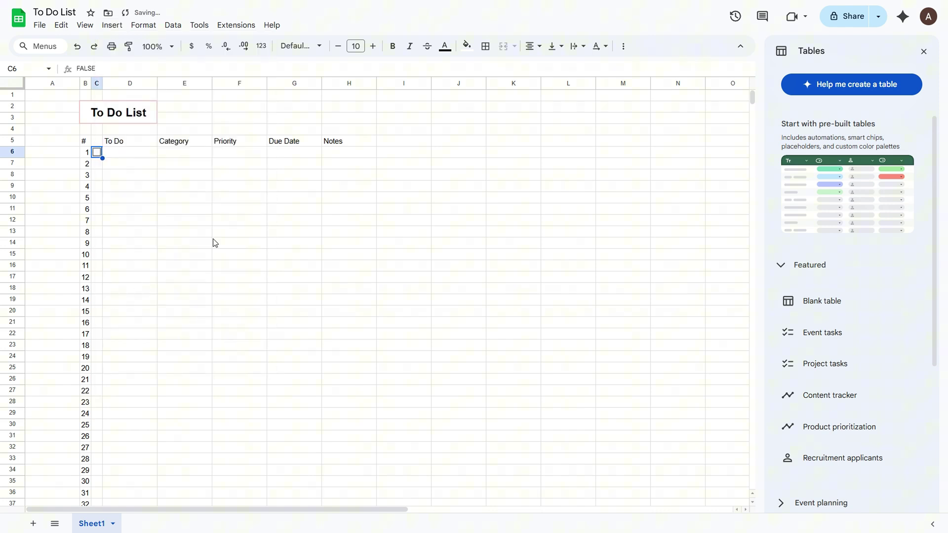
click(445, 47)
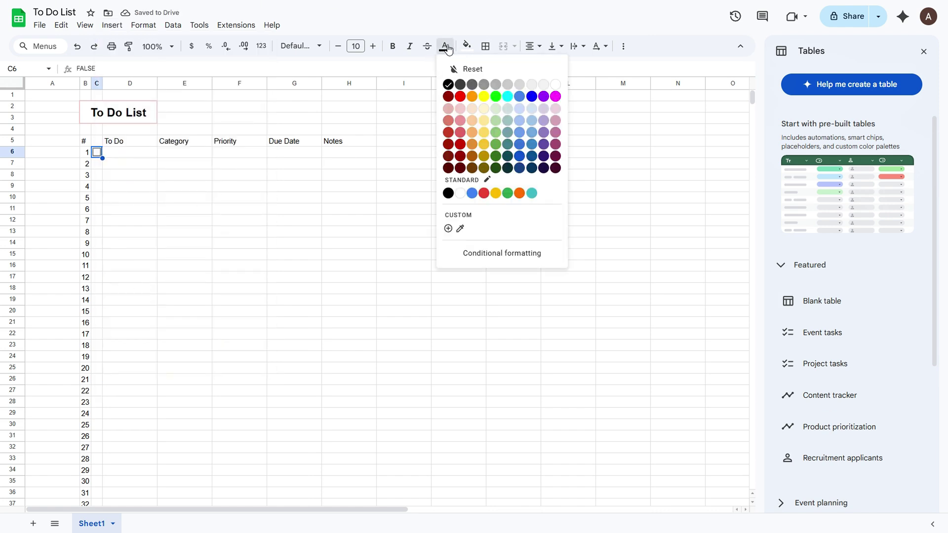
click(461, 110)
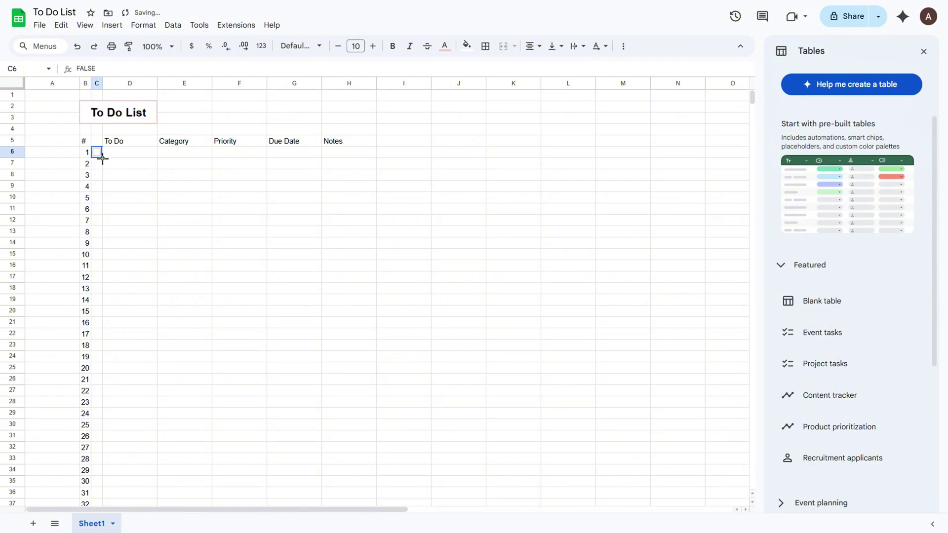
drag(103, 156, 113, 353)
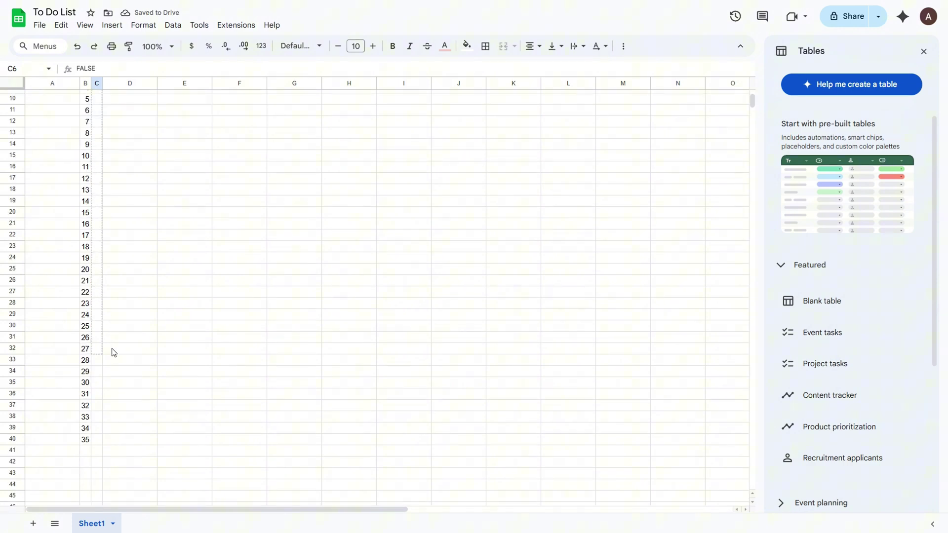
drag(113, 352, 106, 444)
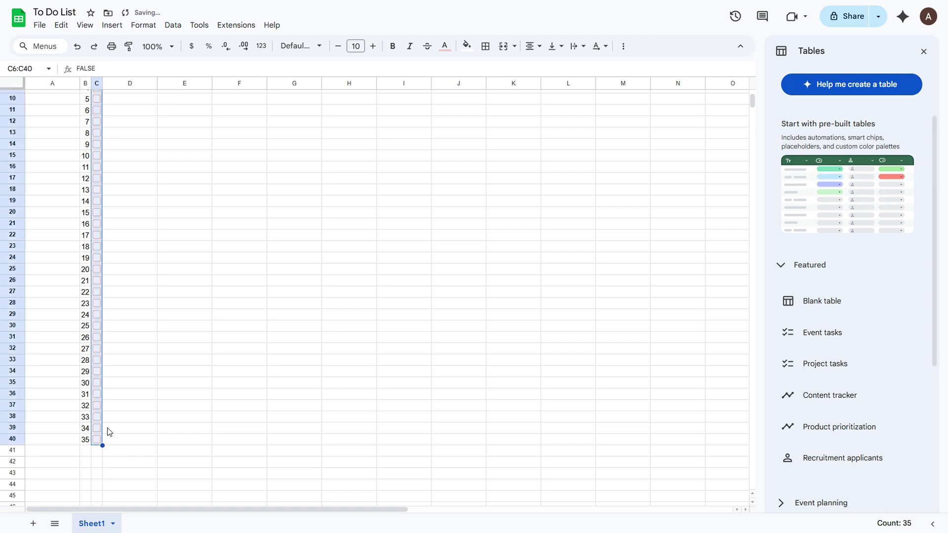
scroll(131, 239, up, 3)
click(130, 153)
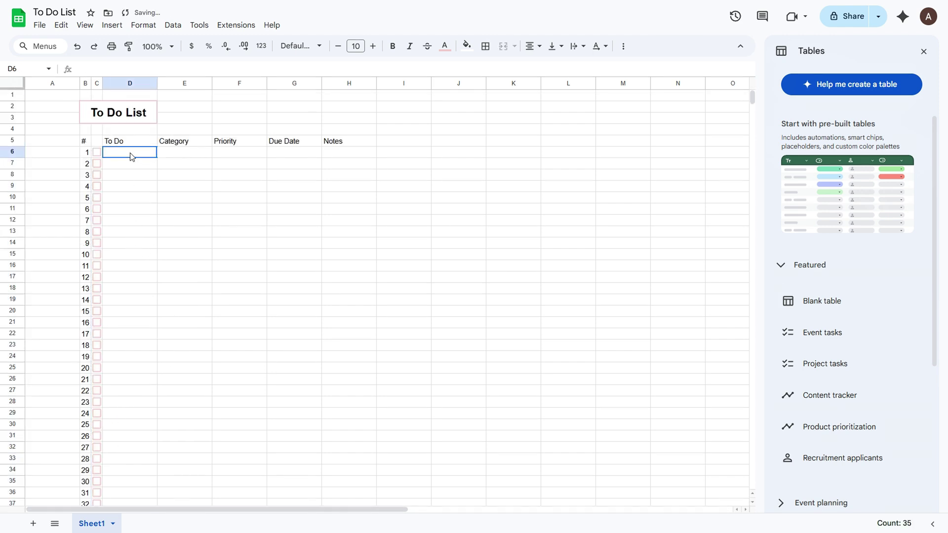
text(Create to do list)
Step: Enter tasks from D6 down: Create to do list, Go to work, eat, workout, groceries, car, walk, clean, learn, school
key(Return)
text(Go to work)
key(Return)
text(eat)
key(Return)
text(workout)
key(Return)
text(groceries)
key(Return)
text(car)
key(Return)
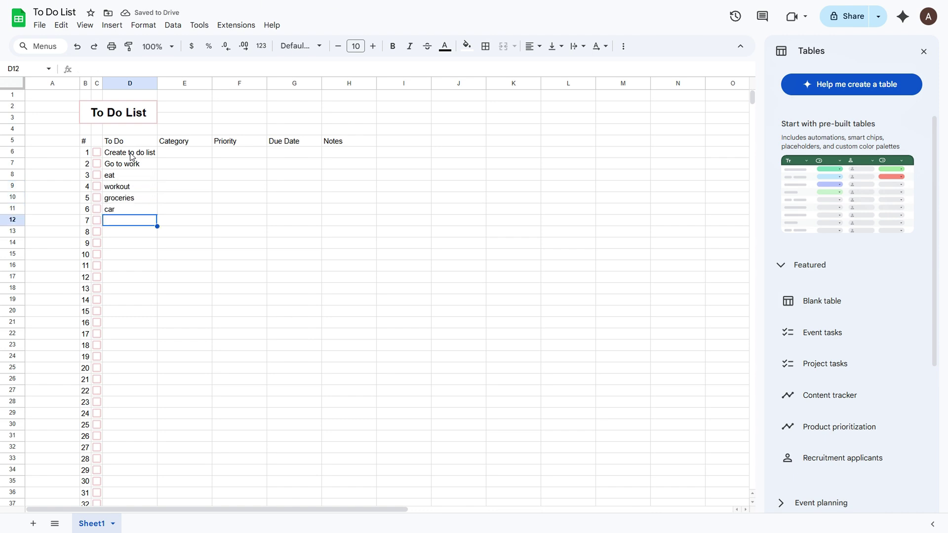
text(walk)
key(Return)
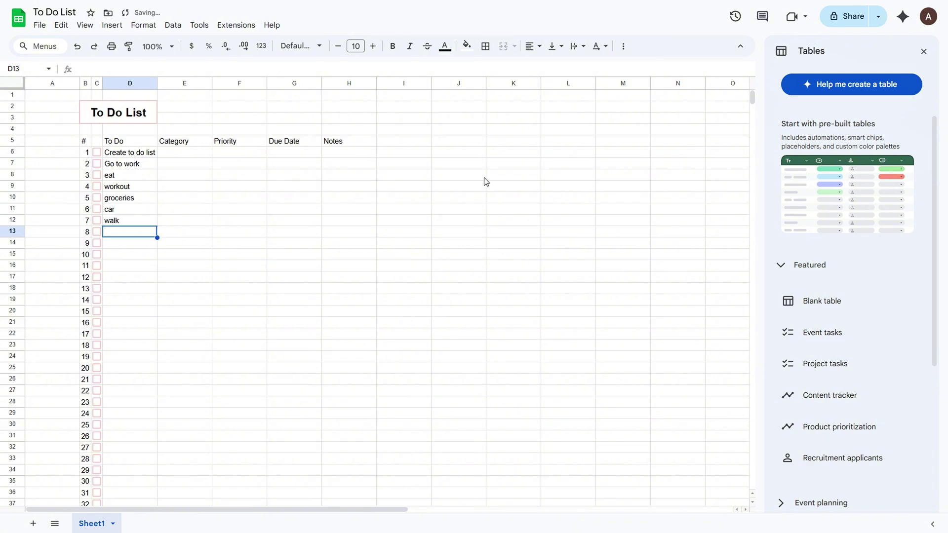
text(clean)
key(Return)
text(learn)
key(Return)
text(school)
click(186, 153)
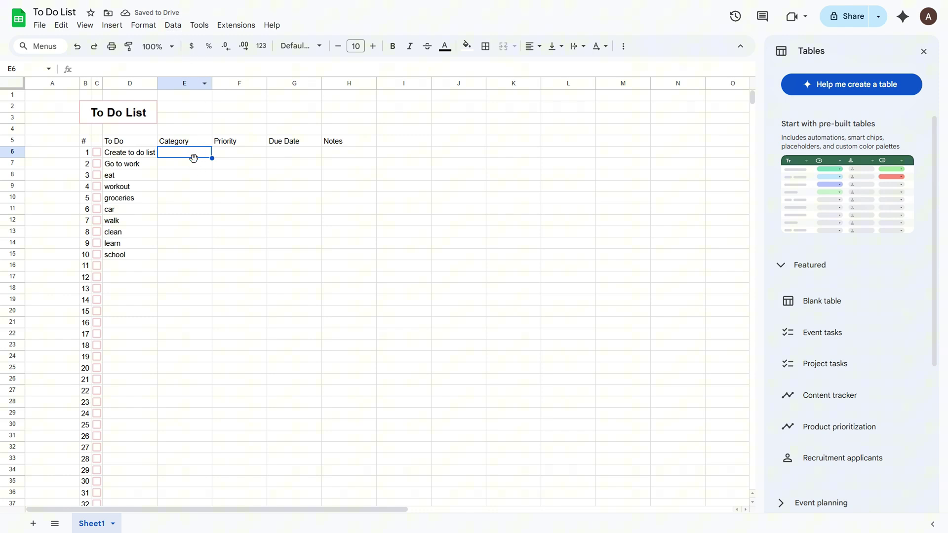
Step: Make E6 a dropdown with Personal, Home, Cleaning, Organization, Work, Learning and School
right_click(193, 158)
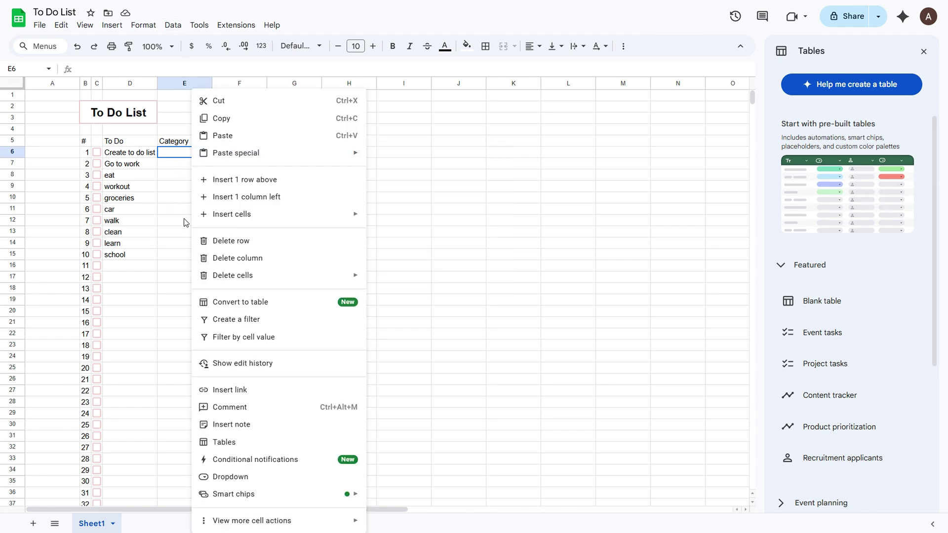
click(223, 477)
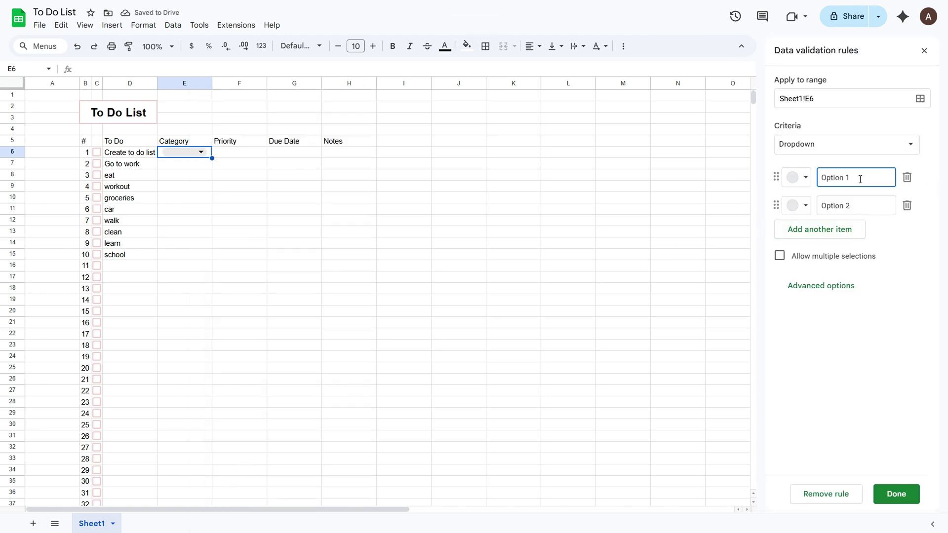
drag(859, 178, 823, 190)
text(P)
text(ersonal)
drag(859, 207, 804, 214)
text(Honm)
click(815, 231)
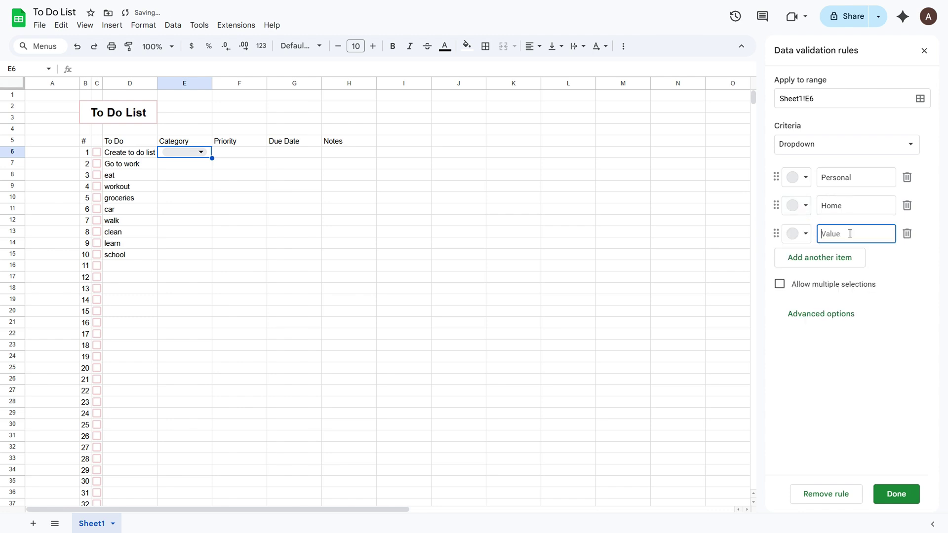
text(Cleaning)
click(830, 257)
text(Organization)
click(828, 287)
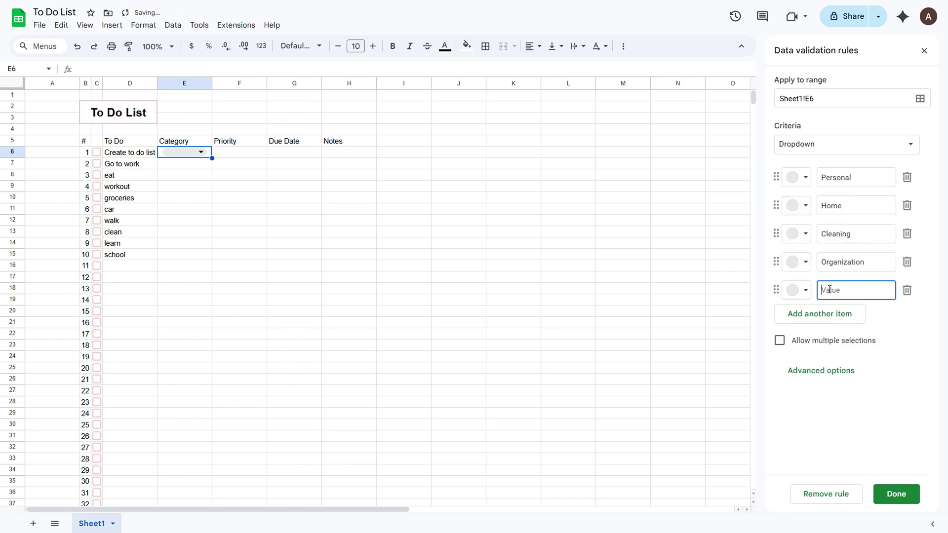
text(Work)
click(822, 315)
text(Eearning)
key(Return)
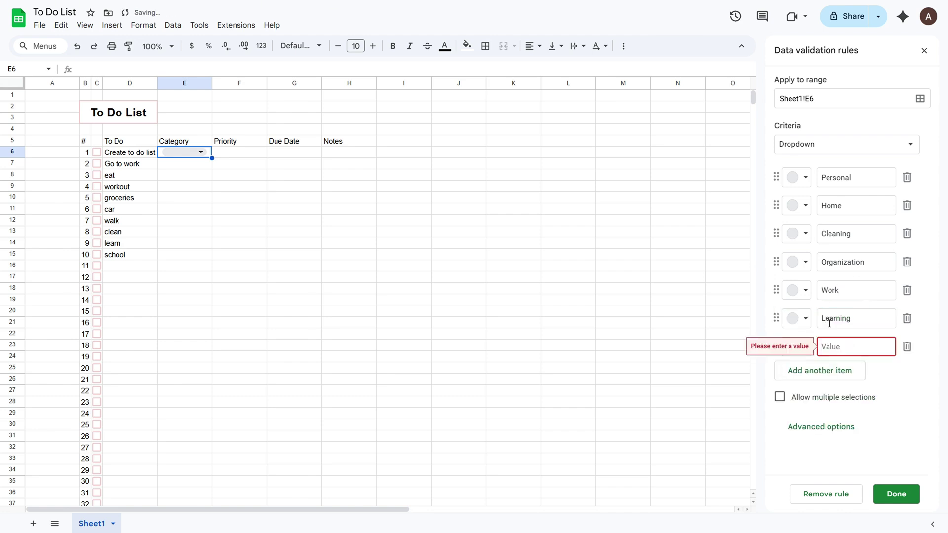
text(School)
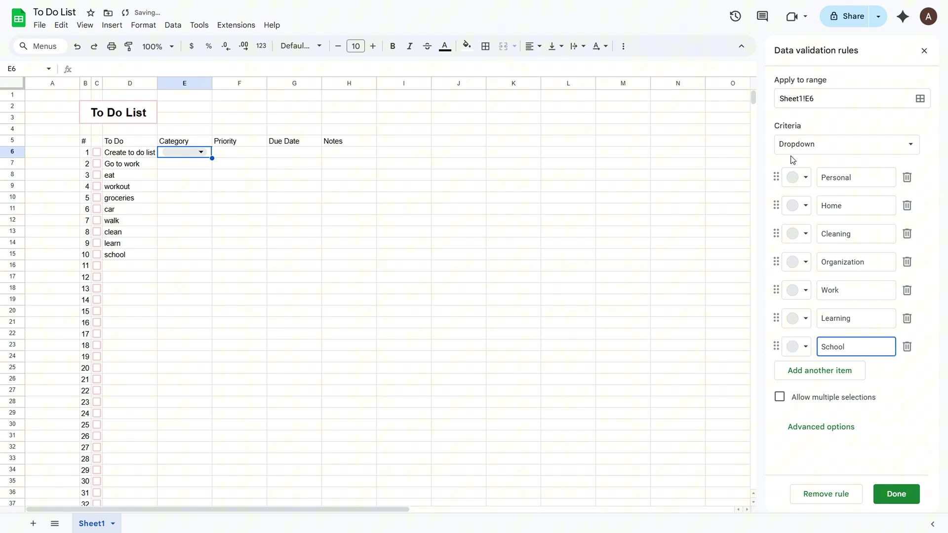
Step: Colour Personal light pink, Home peach, Cleaning yellow and Organization green
click(802, 176)
click(818, 217)
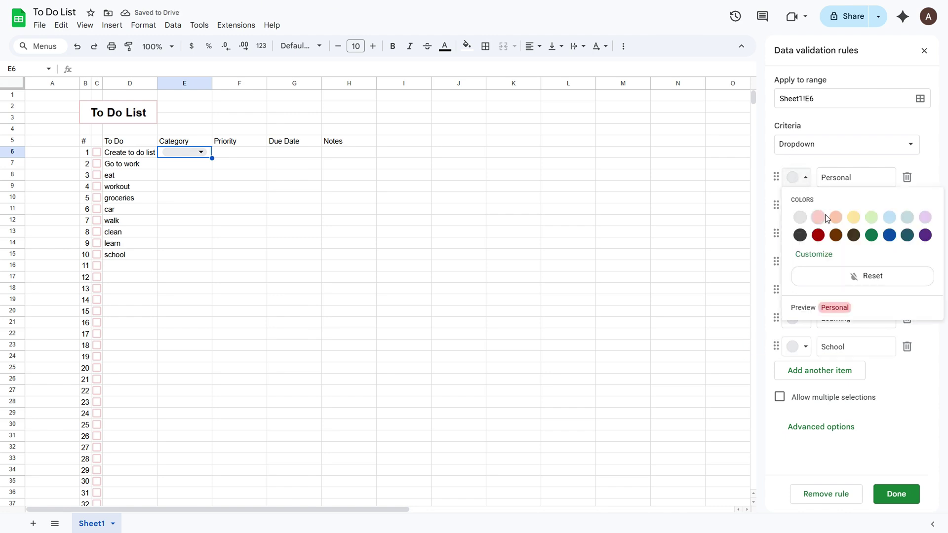
click(803, 206)
click(836, 245)
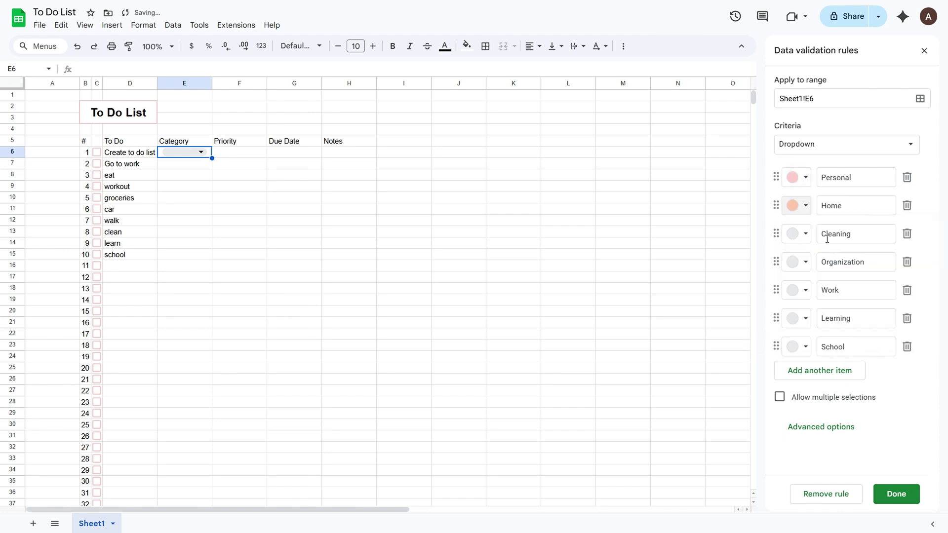
click(803, 234)
click(853, 273)
click(803, 262)
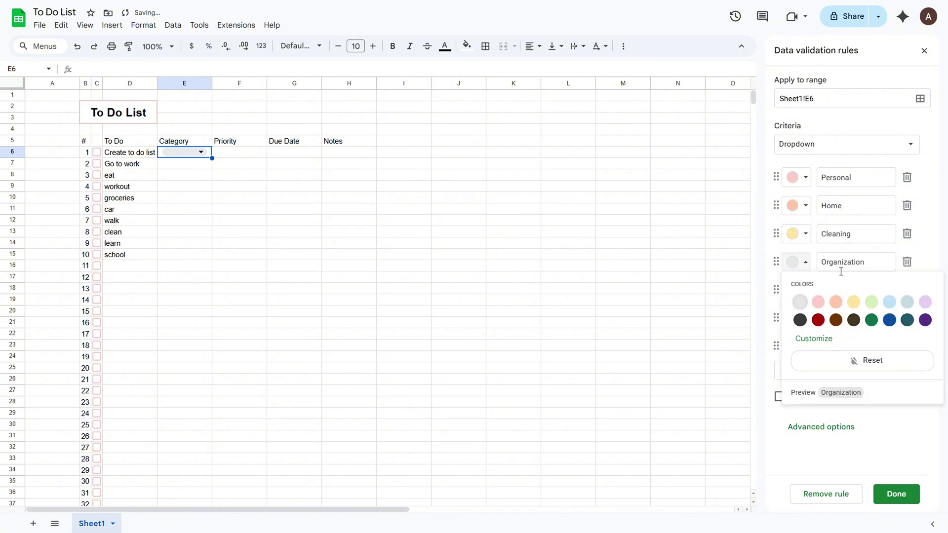
Step: Colour Work light blue, Learning grey-blue and School light purple, then save the rule
click(871, 302)
click(804, 290)
click(888, 330)
click(805, 319)
click(907, 358)
click(796, 345)
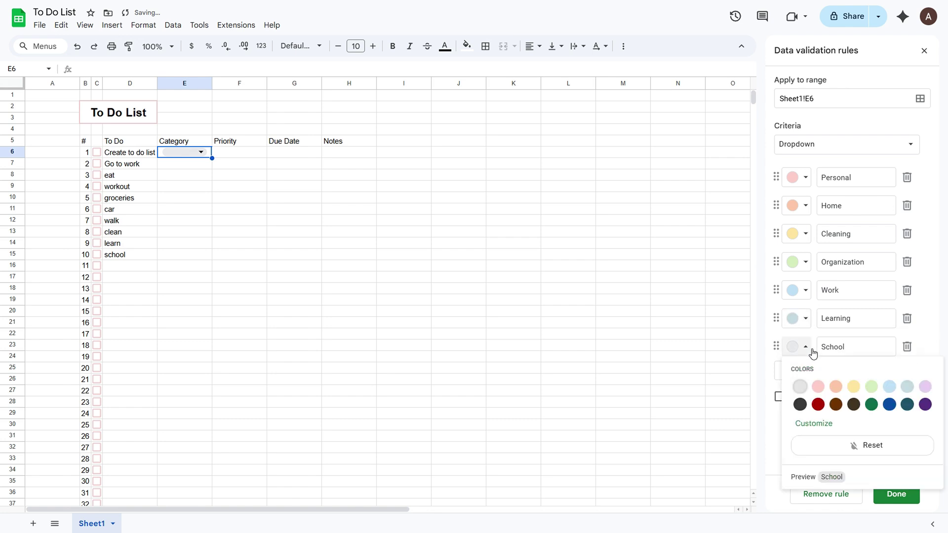
click(925, 387)
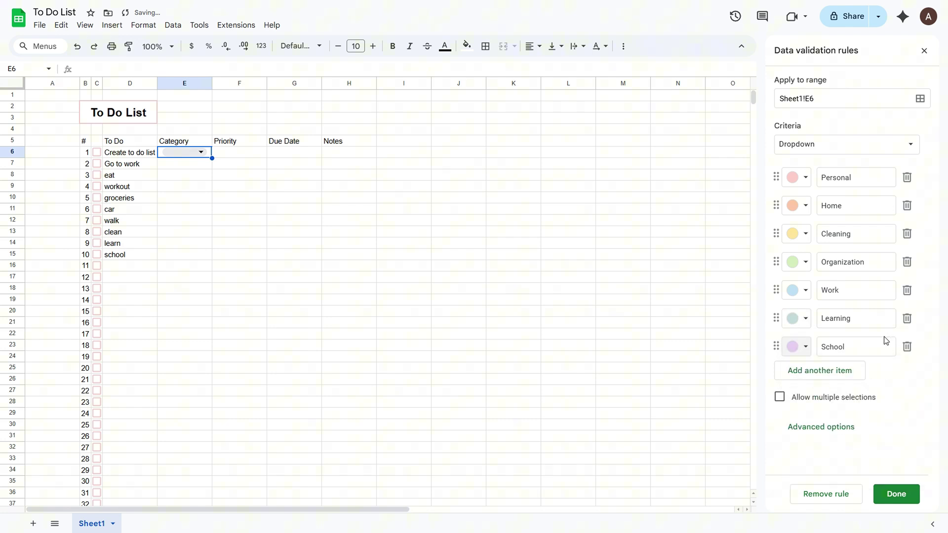
click(890, 496)
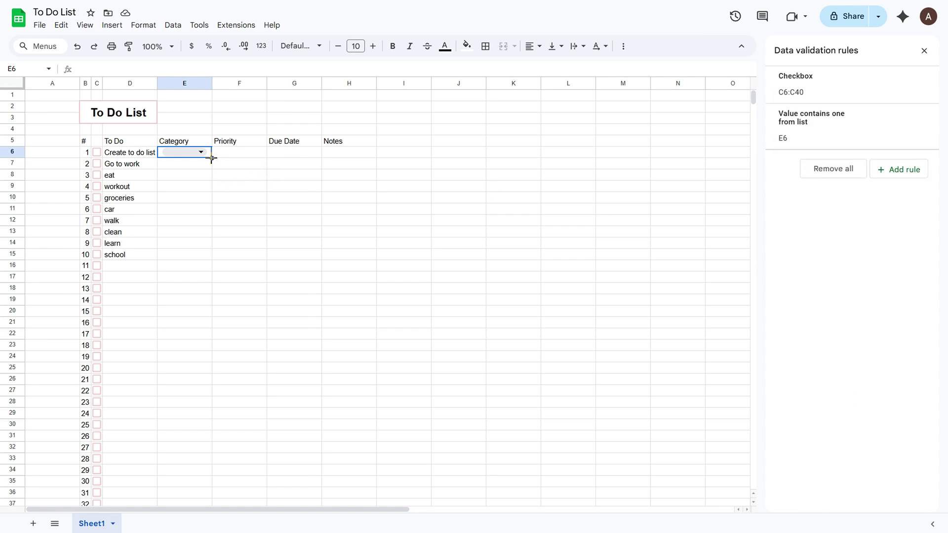
Step: Copy the category dropdown down to E40 and set E6 and E7 to Work
drag(210, 157, 221, 509)
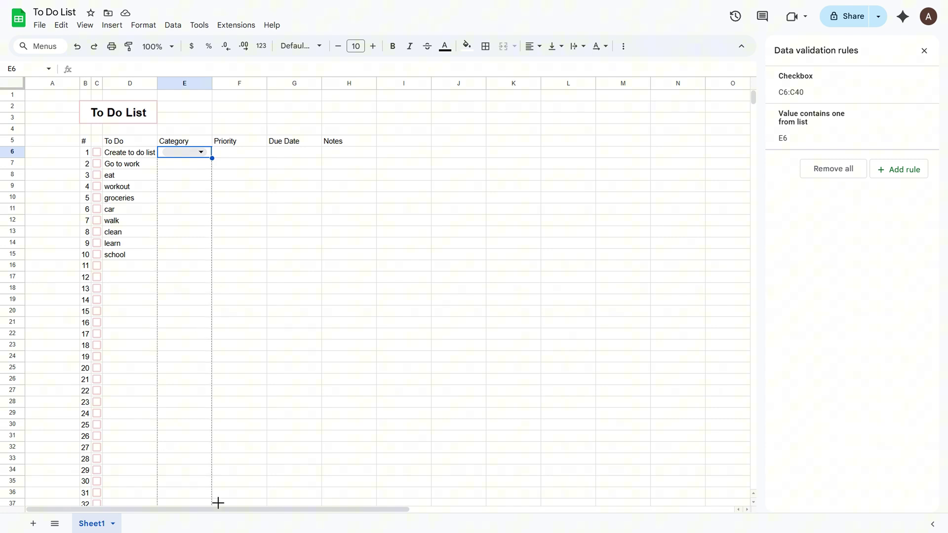
drag(220, 509, 197, 443)
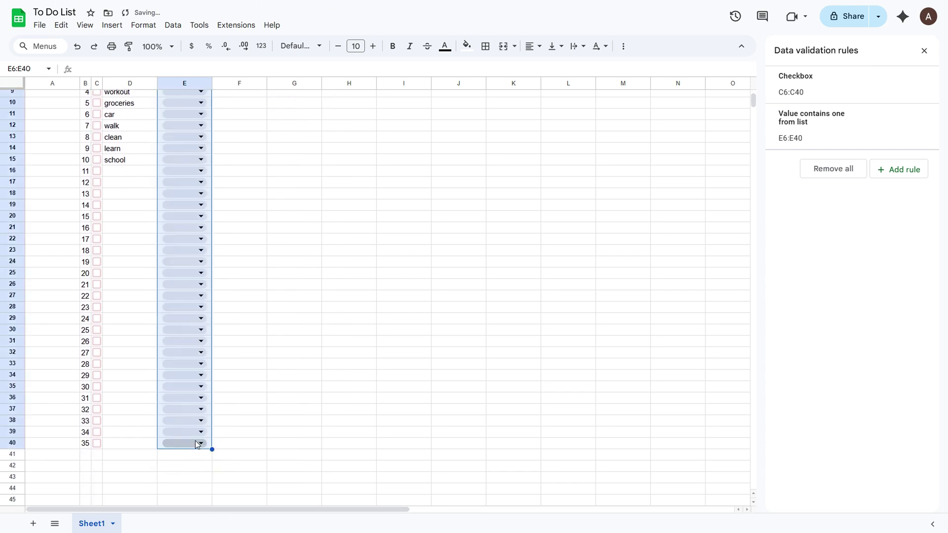
scroll(237, 387, up, 2)
scroll(256, 328, up, 2)
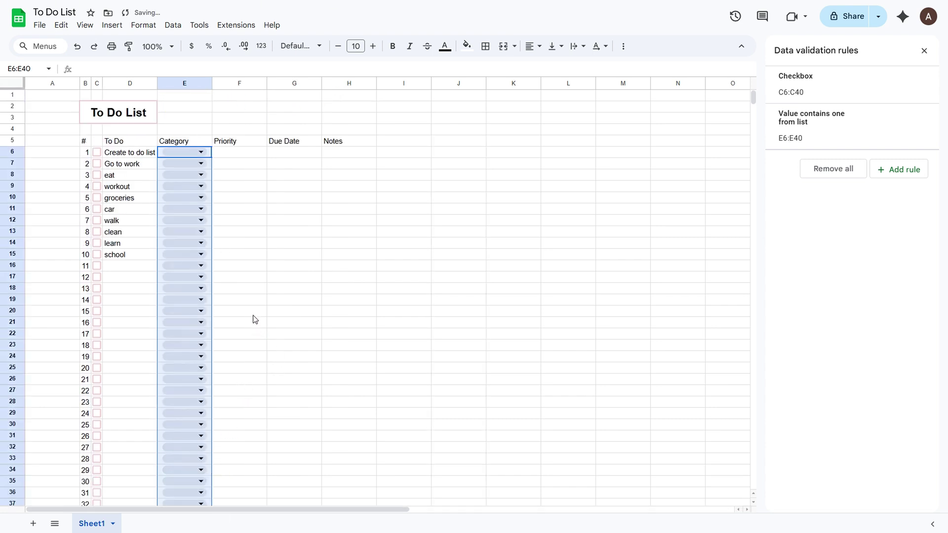
click(219, 157)
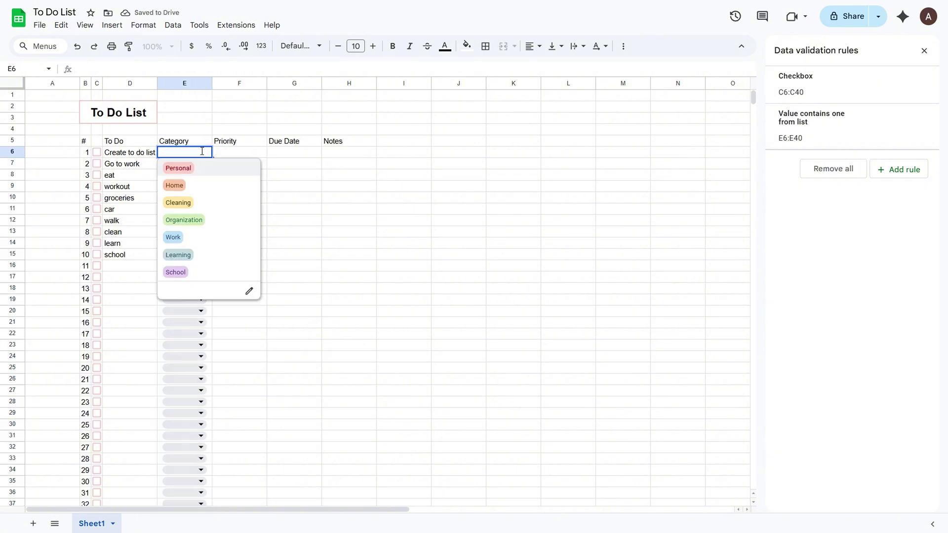
click(182, 240)
click(191, 163)
click(175, 248)
Step: Set E8 and E9 to Personal, E11 to Home and E12 to Personal
click(198, 175)
click(193, 191)
click(199, 186)
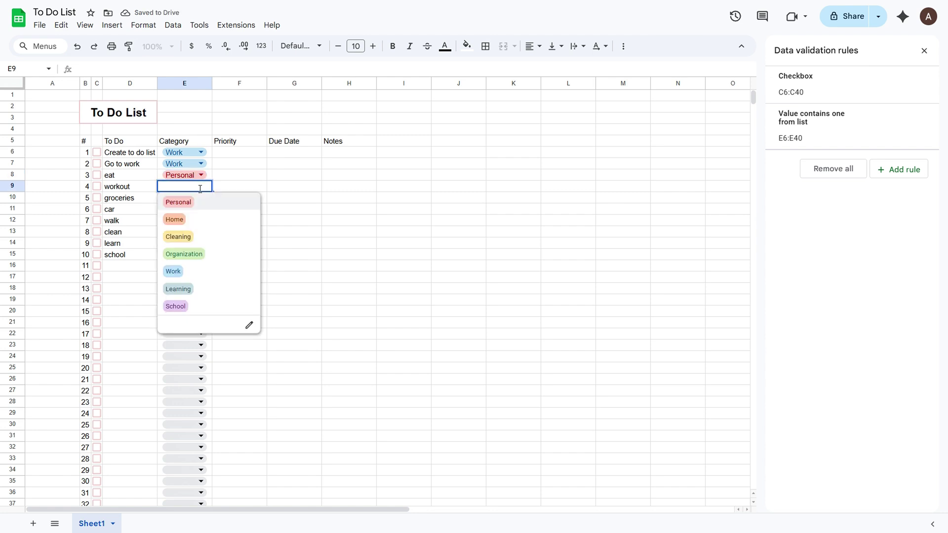
click(194, 202)
click(195, 265)
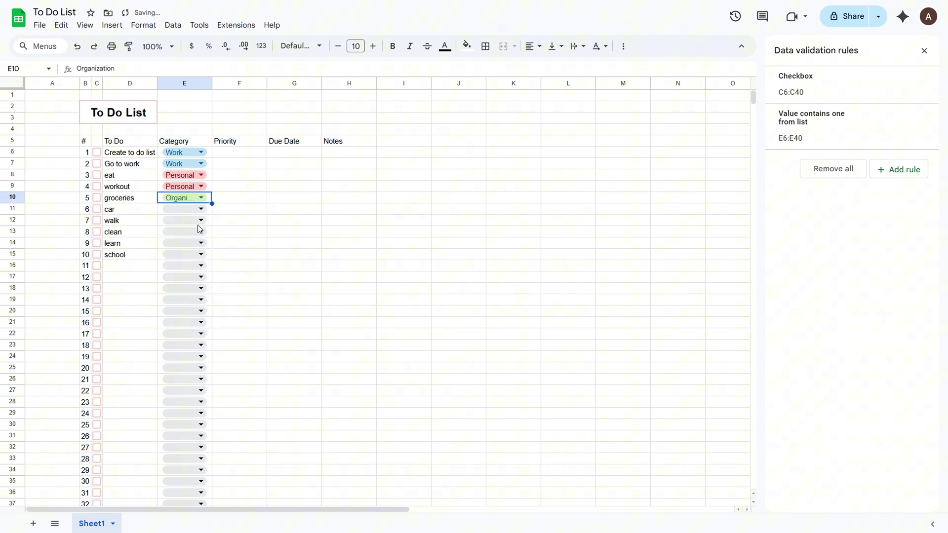
click(200, 209)
click(198, 244)
click(200, 220)
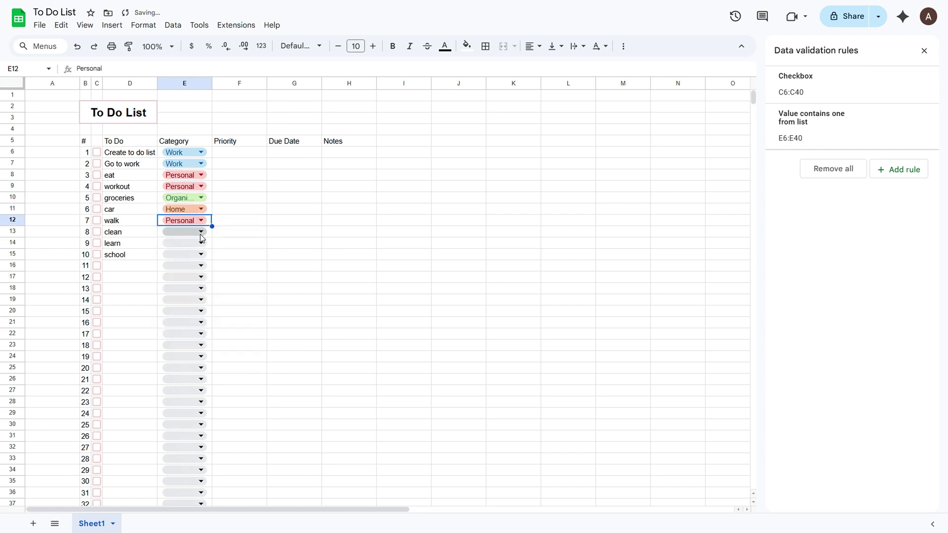
Step: Set E13 to Cleaning, E14 to Learning and E15 to School
click(200, 232)
click(197, 275)
click(200, 243)
click(182, 345)
click(199, 254)
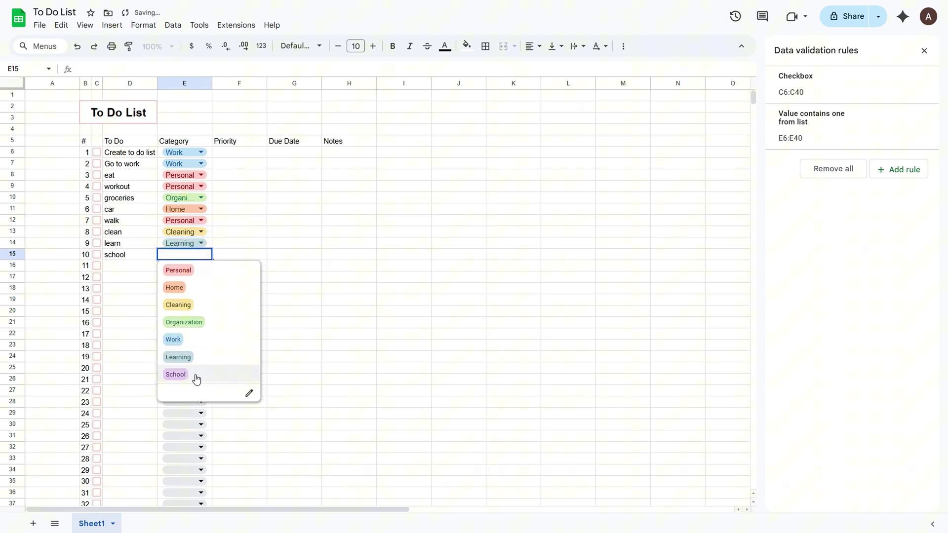
click(194, 374)
click(228, 155)
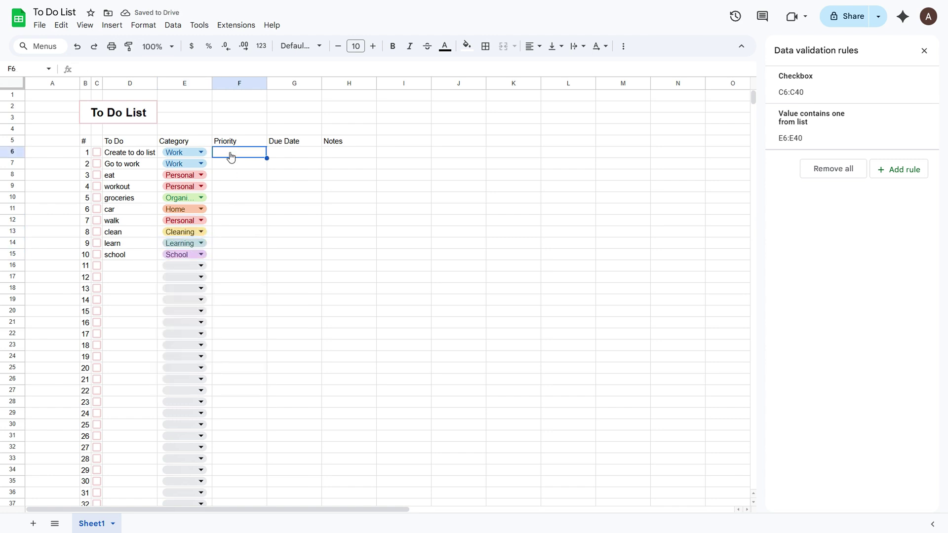
Step: Add a dropdown to F6 with the items Urgent, High, Medium and Low
right_click(230, 156)
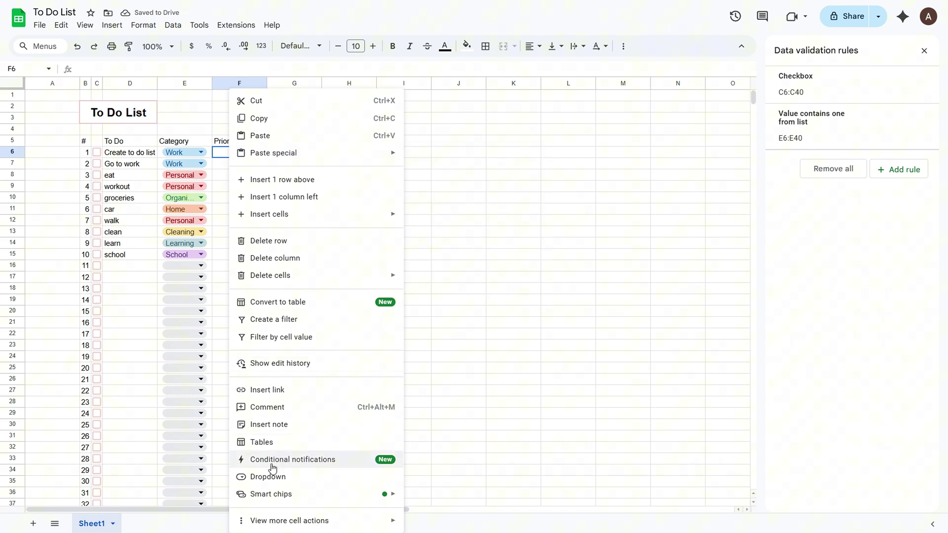
click(263, 475)
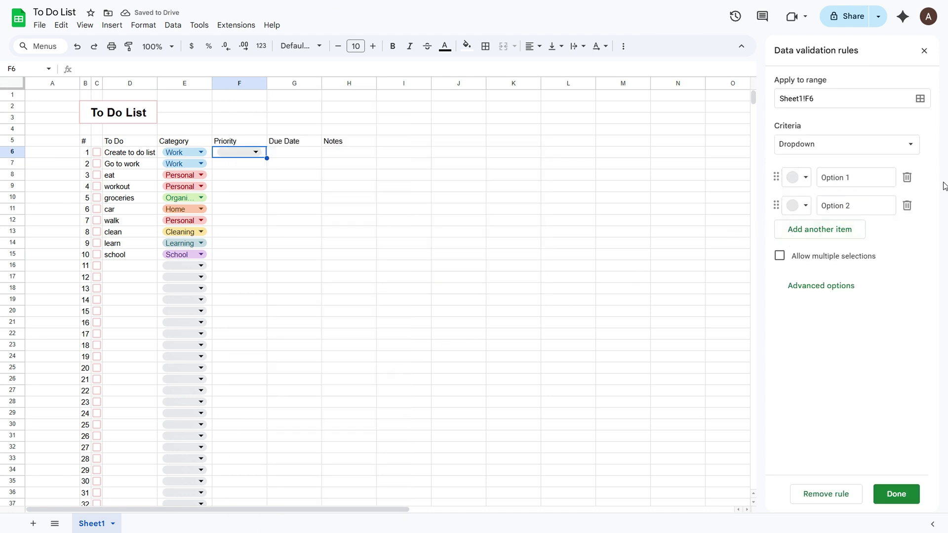
click(852, 177)
text(Urgent)
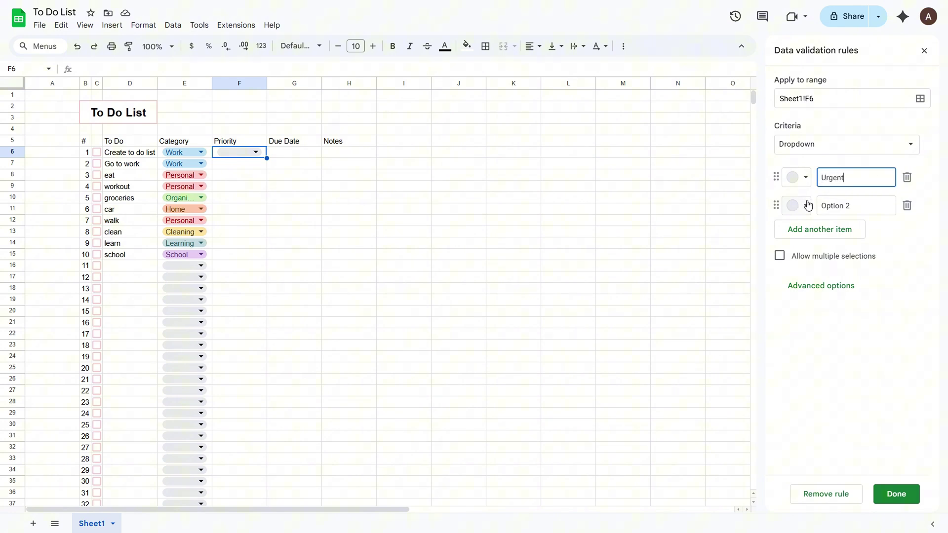
key(Return)
text(Option 2H)
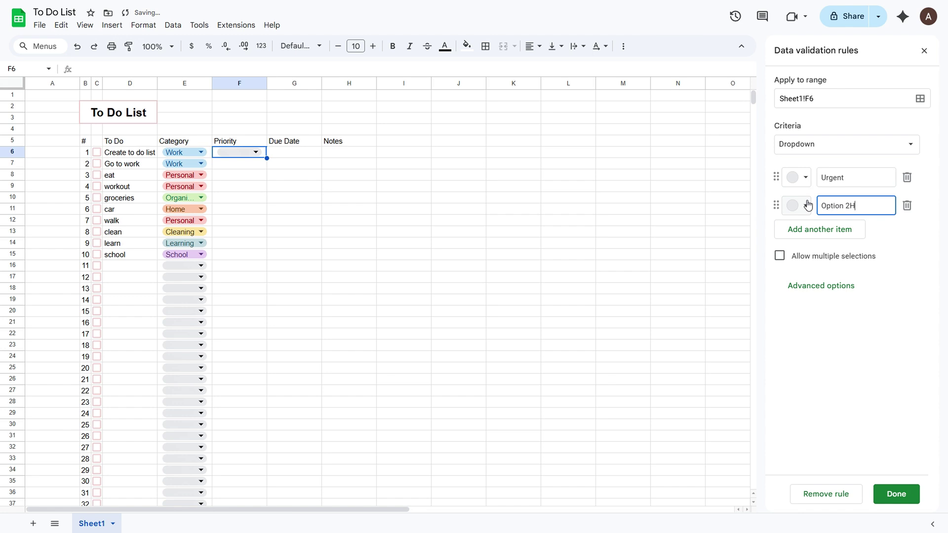
text(igh)
key(BackSpace)
key(BackSpace)
key(BackSpace)
key(Return)
text(Medium)
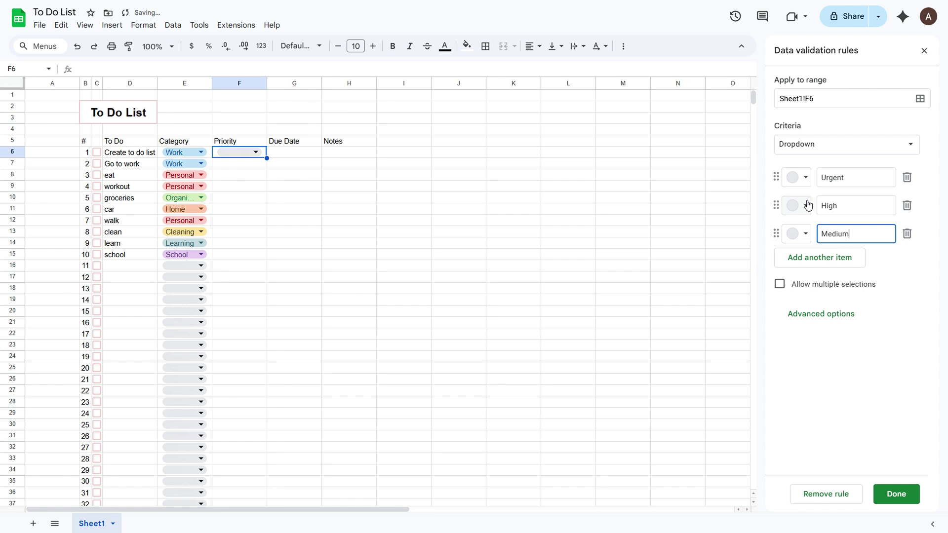
key(Return)
text(Lo)
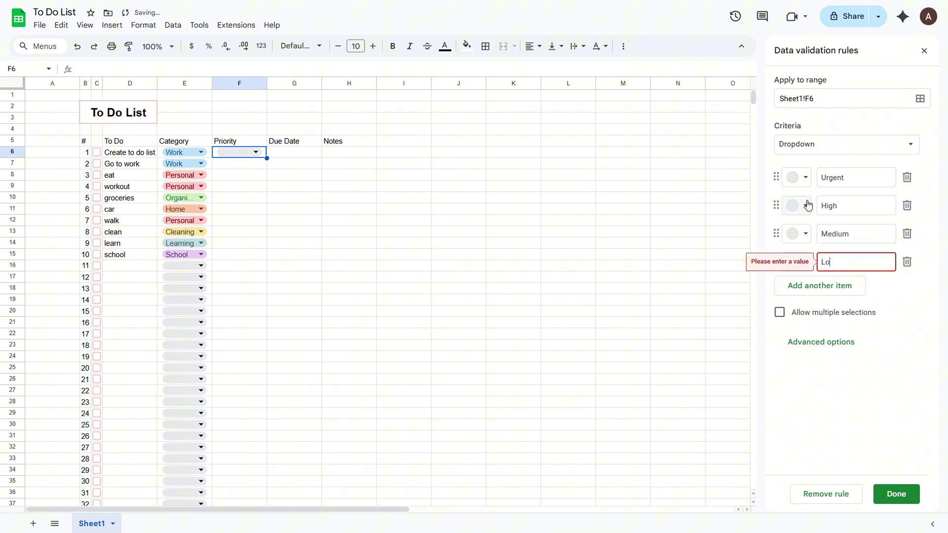
text(w)
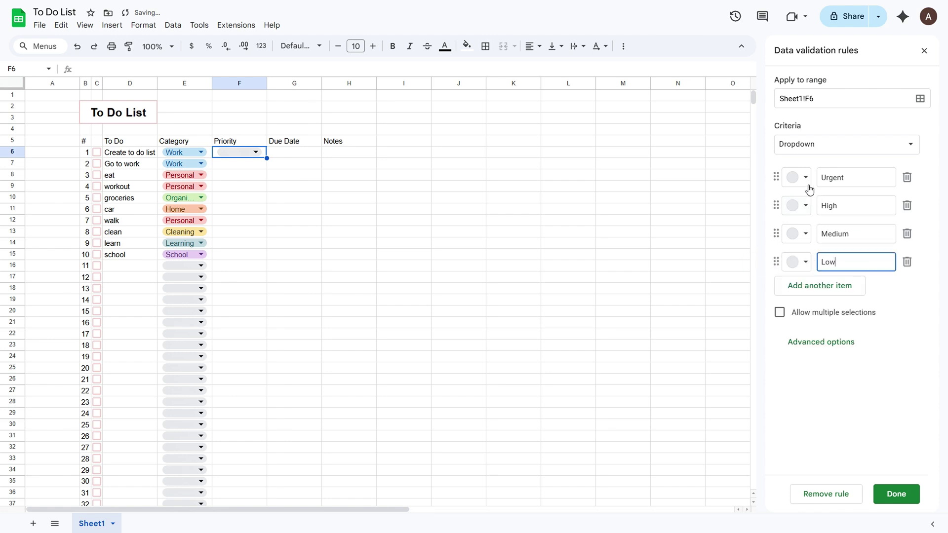
Step: Colour the options Urgent pink, High orange, Medium yellow and Low green, and save the rule
click(806, 180)
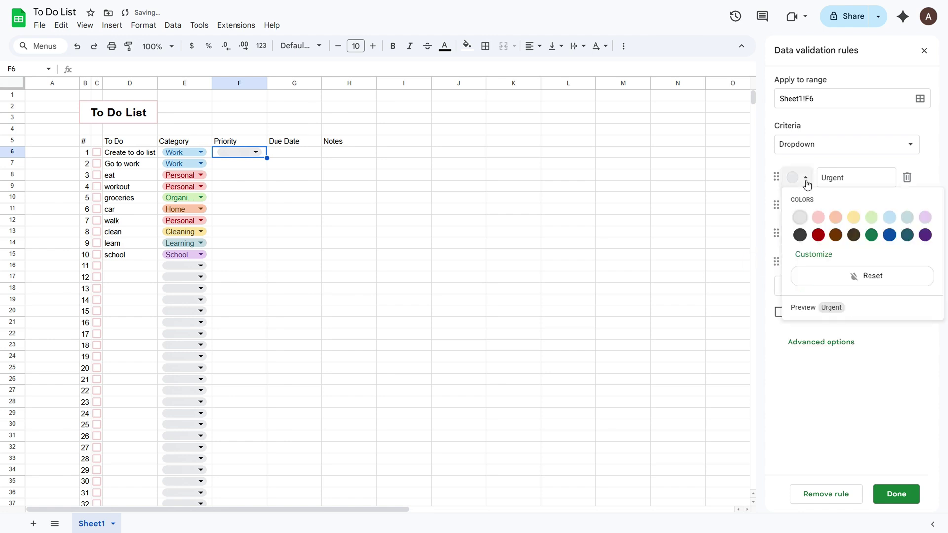
click(819, 220)
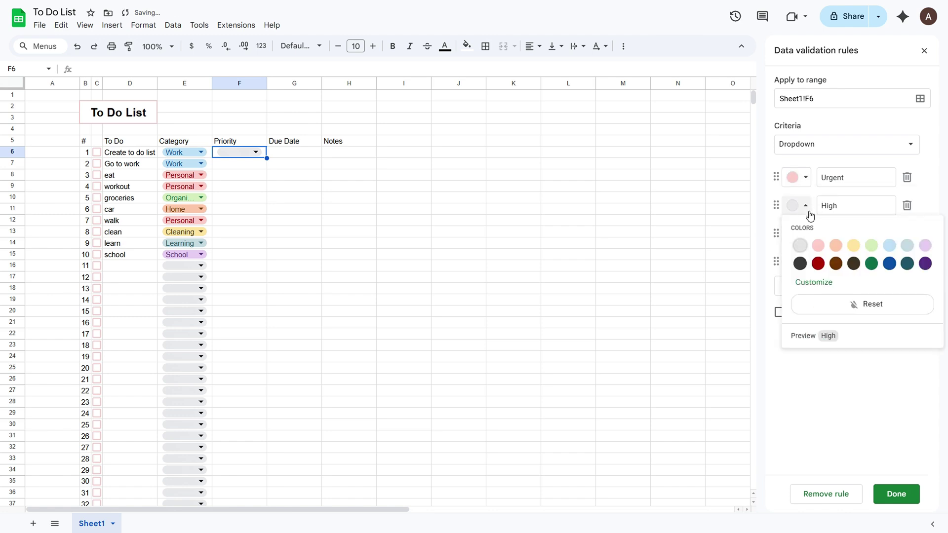
click(832, 246)
click(807, 234)
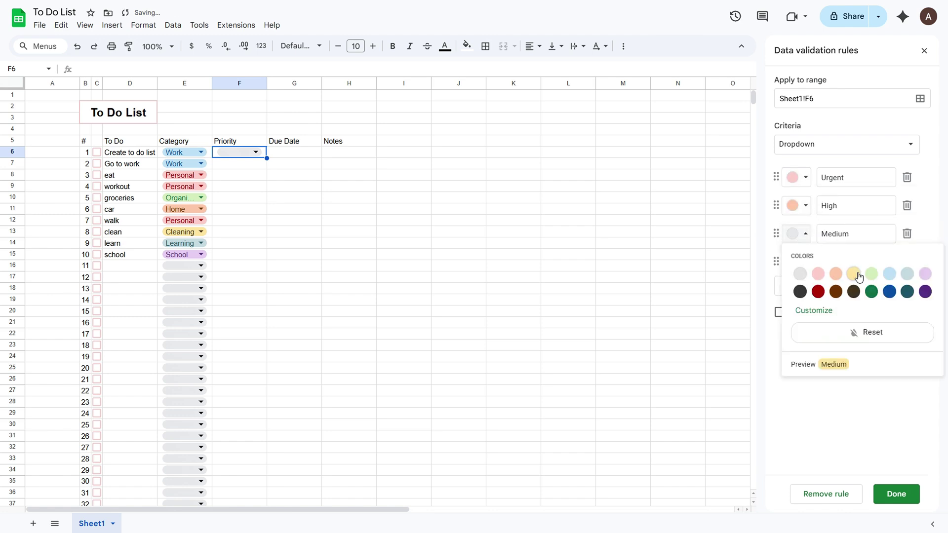
click(854, 273)
click(806, 262)
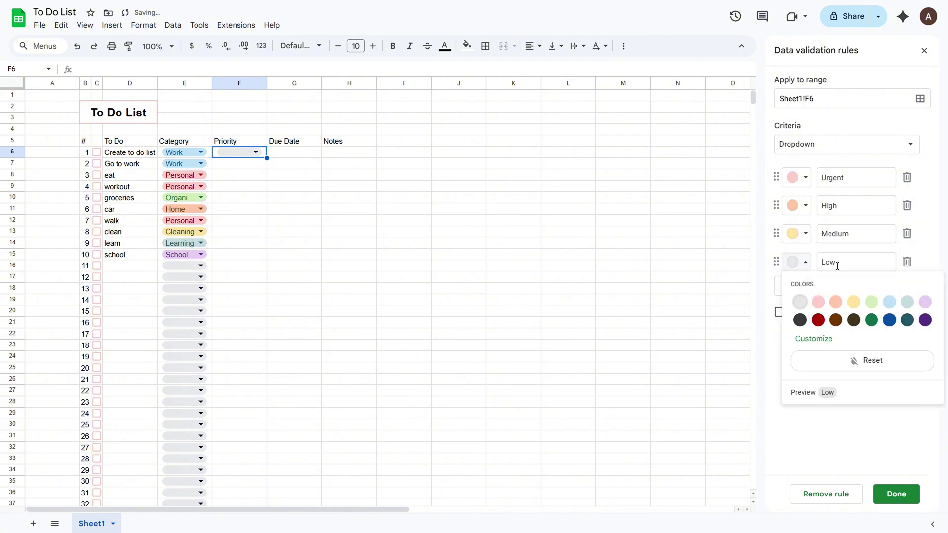
click(872, 302)
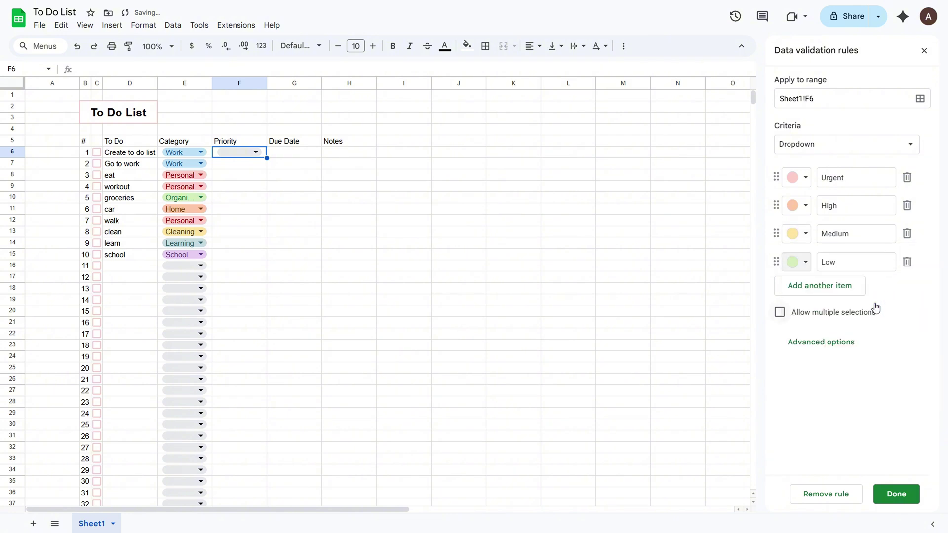
click(897, 495)
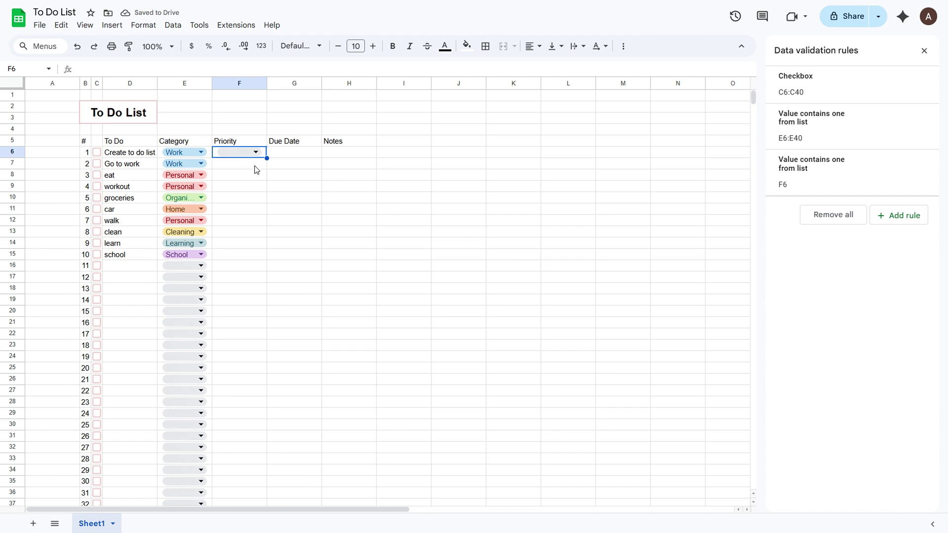
Step: Copy the dropdown down column F and set F6–F10 to Urgent, Low, High, Medium, Urgent
drag(267, 158, 226, 455)
scroll(241, 297, up, 3)
click(276, 157)
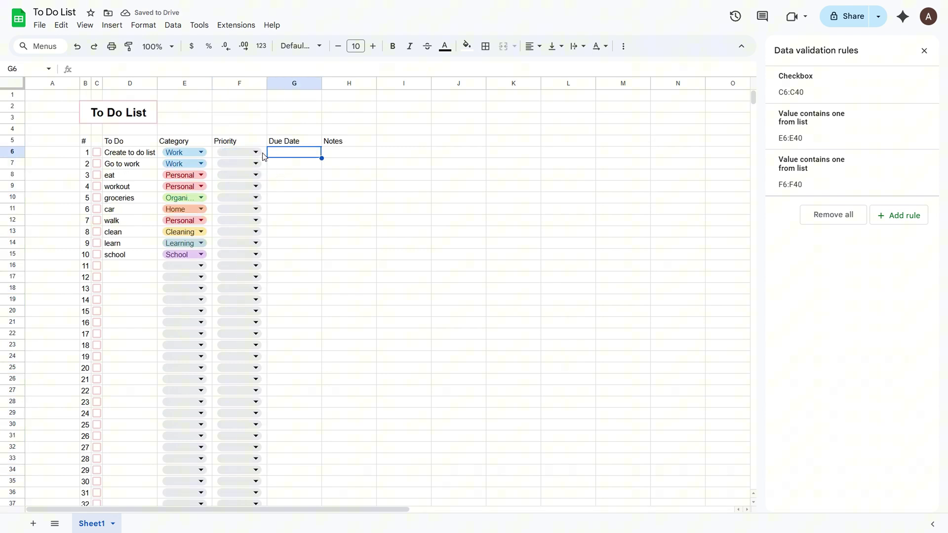
click(259, 152)
click(230, 168)
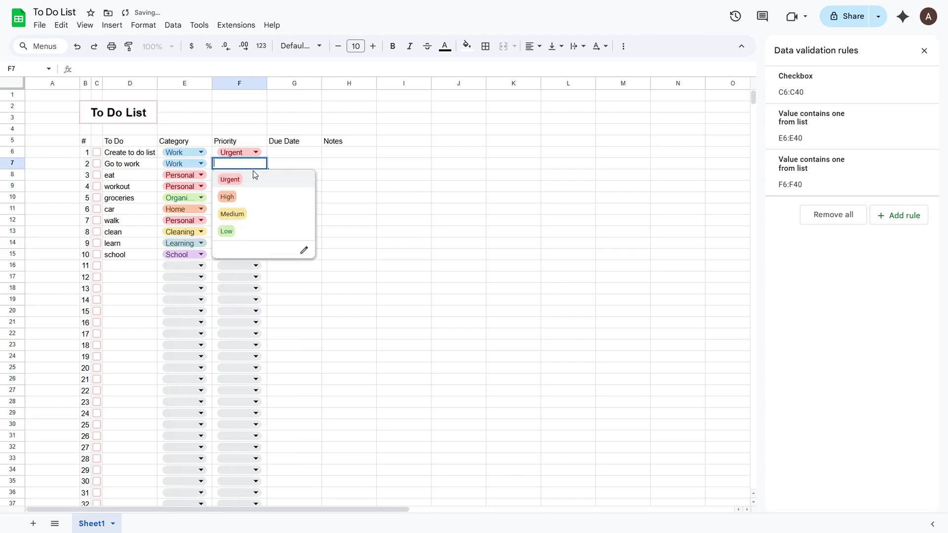
click(226, 231)
click(257, 175)
click(235, 208)
click(257, 187)
click(232, 237)
click(256, 197)
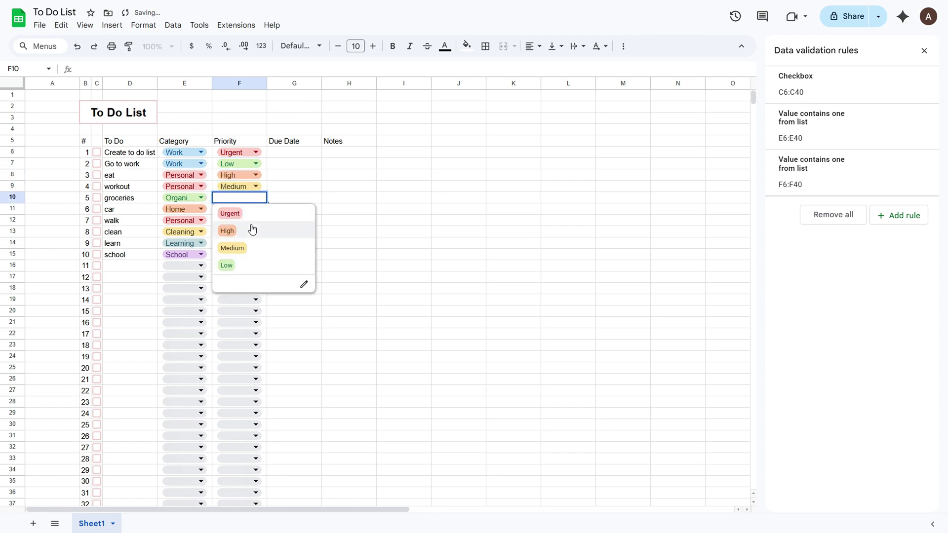
Step: Set the F11–F15 priorities to Medium, Low, Medium, Low and High
click(230, 213)
click(257, 210)
click(232, 259)
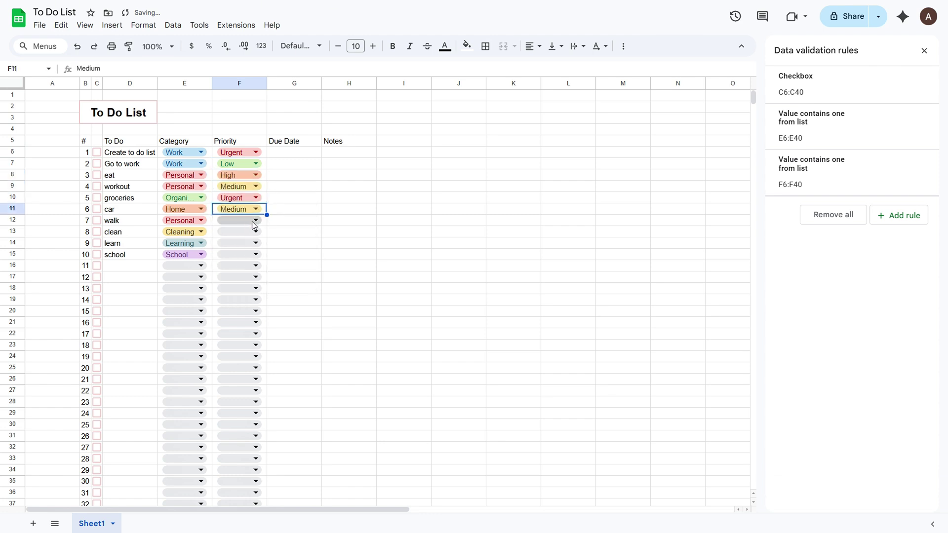
click(257, 221)
click(241, 287)
click(256, 232)
click(232, 281)
click(257, 242)
click(236, 313)
click(256, 254)
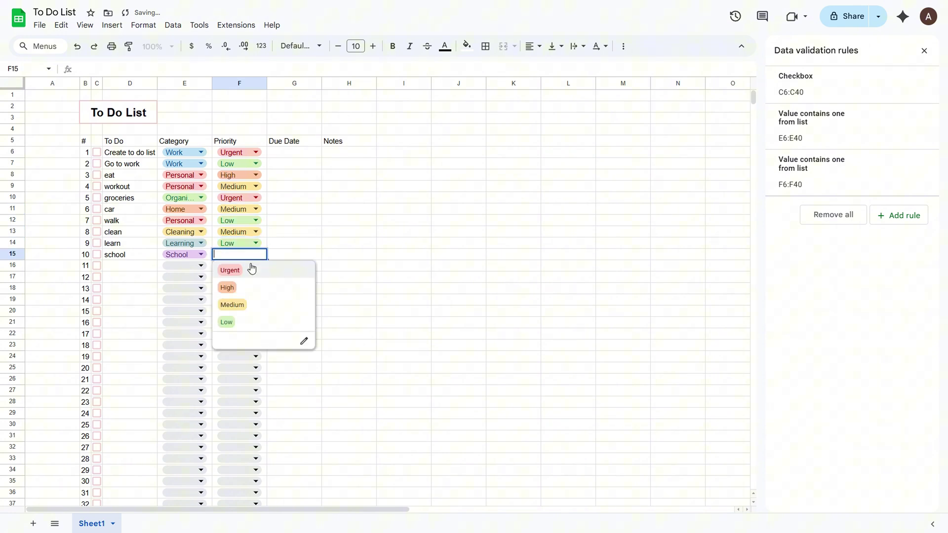
click(226, 276)
click(290, 155)
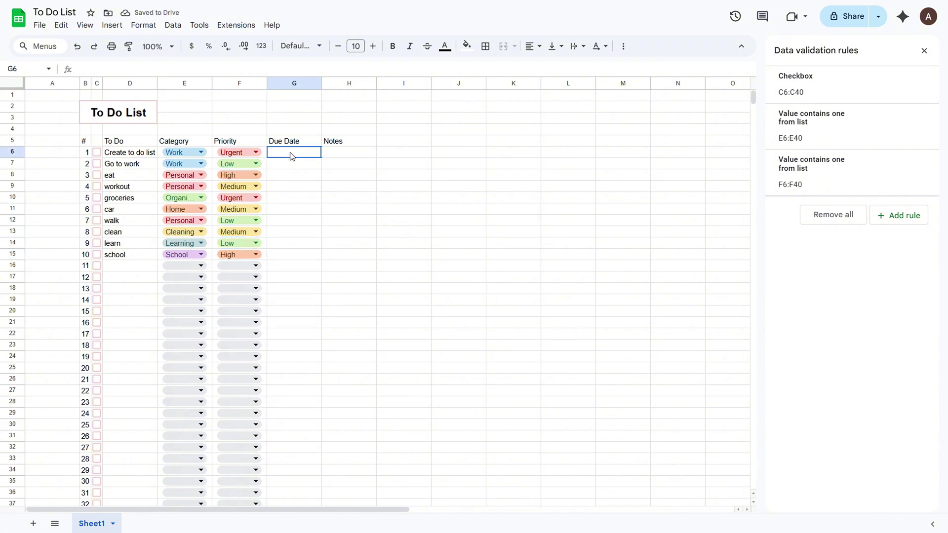
Step: Add an 'Is valid date' validation rule to G6 and extend it down to G40
double_click(294, 154)
key(Escape)
click(169, 26)
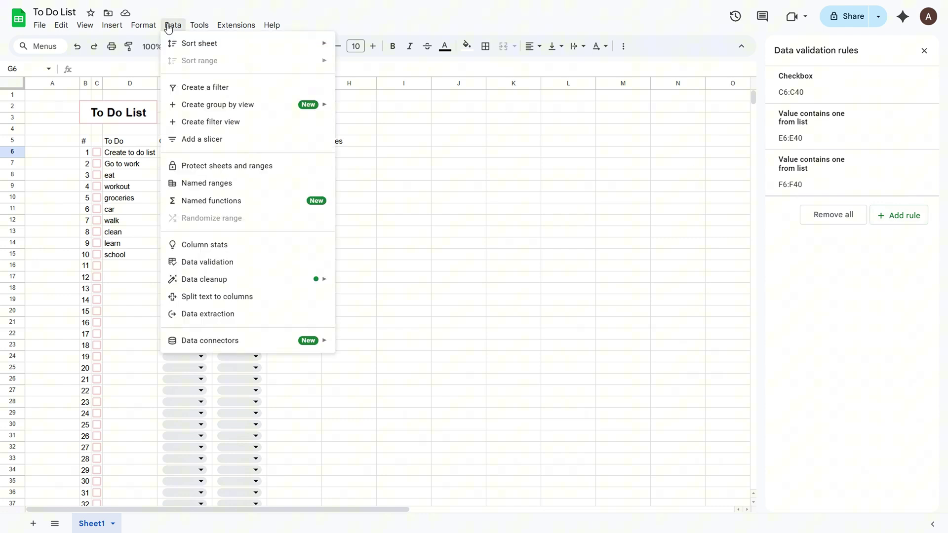
click(192, 265)
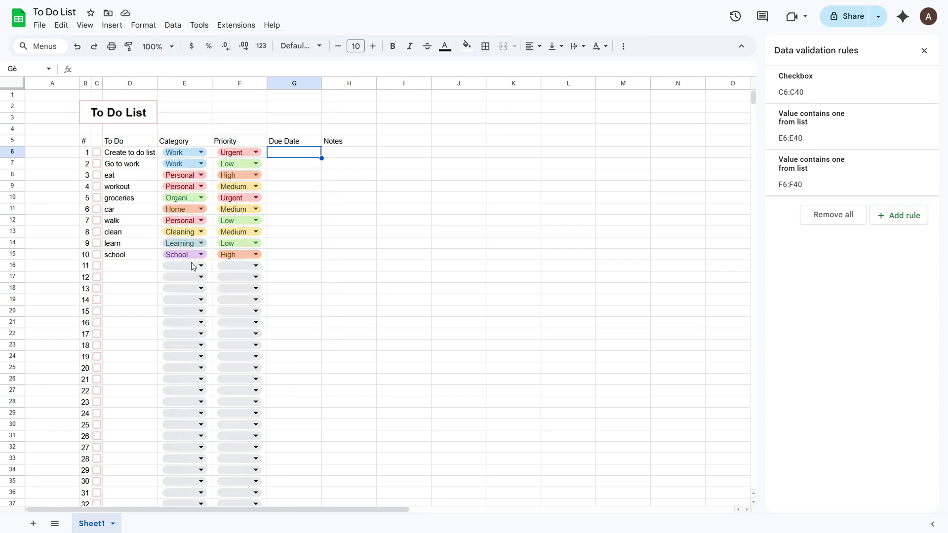
click(900, 216)
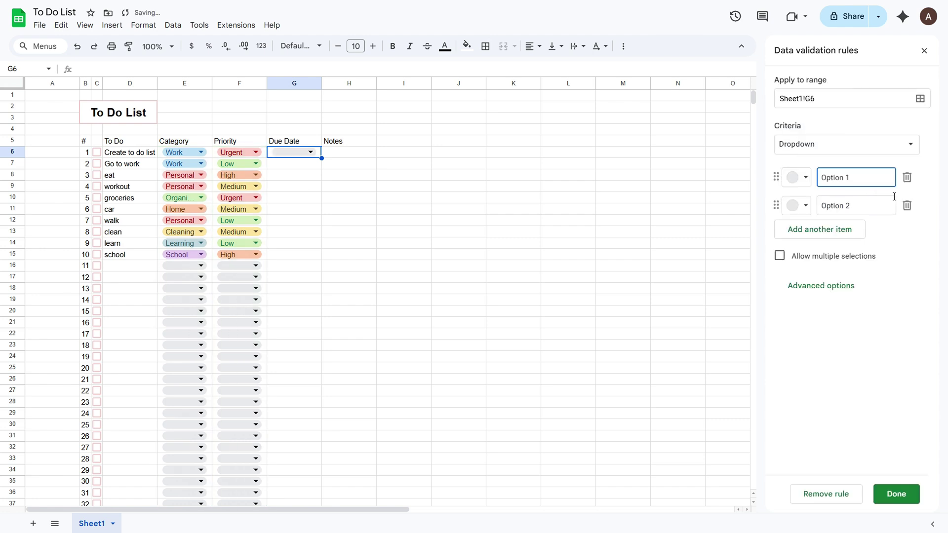
click(911, 145)
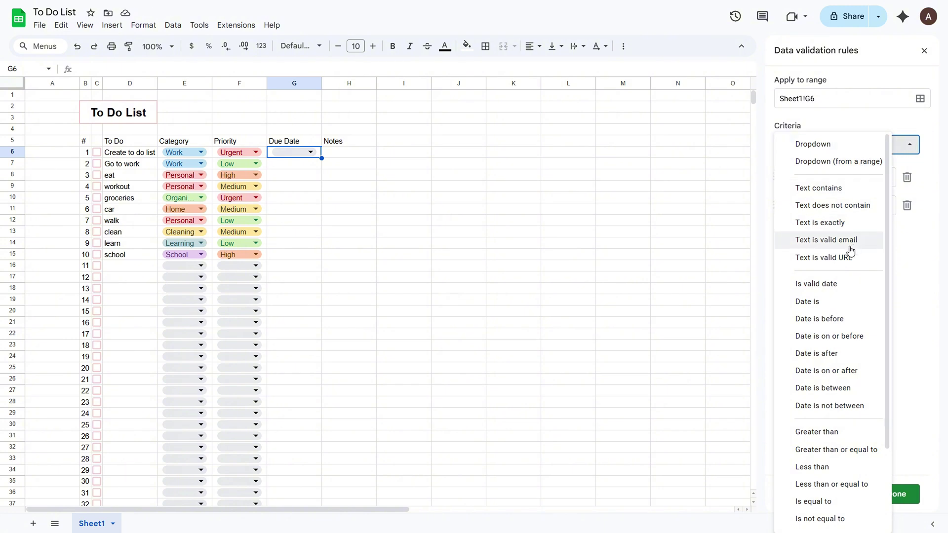
click(825, 288)
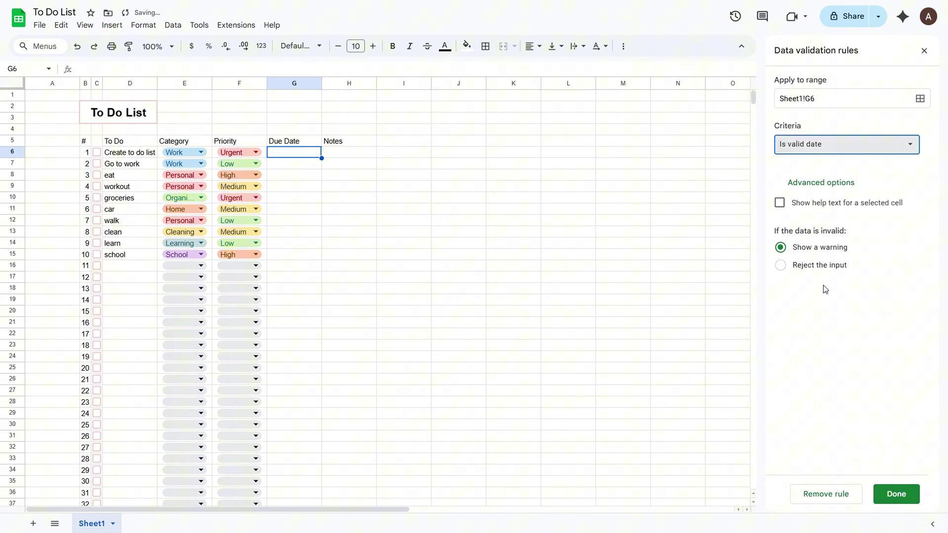
click(895, 494)
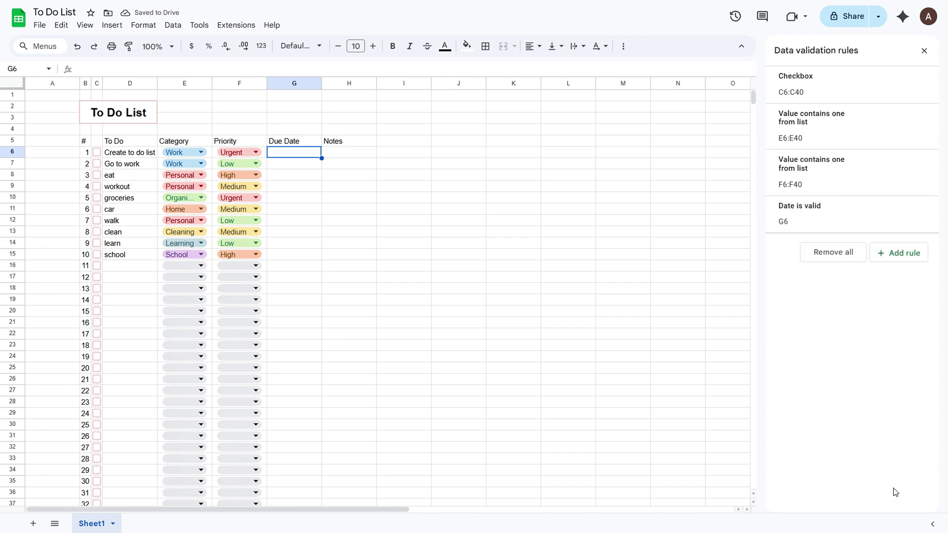
drag(321, 158, 322, 414)
scroll(299, 378, up, 4)
scroll(294, 299, up, 2)
click(285, 158)
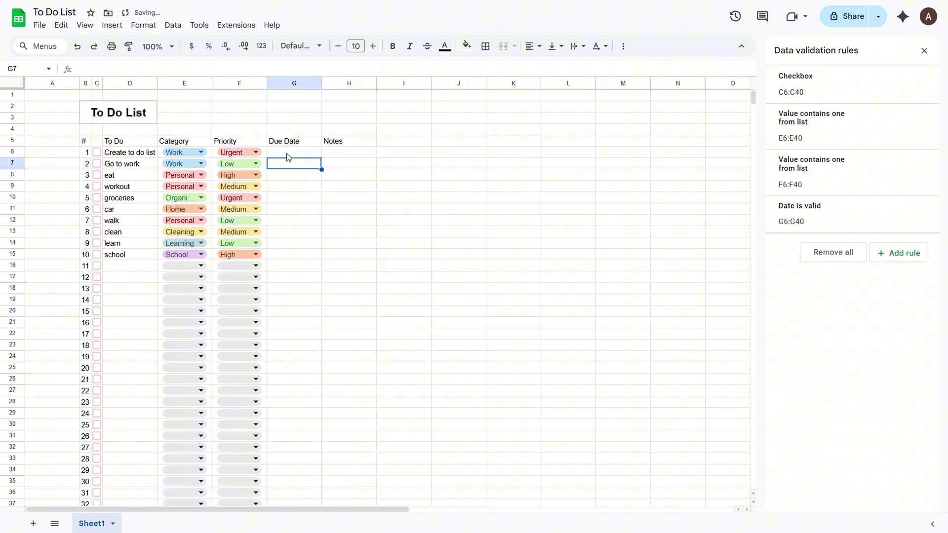
Step: Pick due dates of April 1, 3, 16, 21 and 5, 2025 for G6–G10
click(293, 153)
double_click(286, 153)
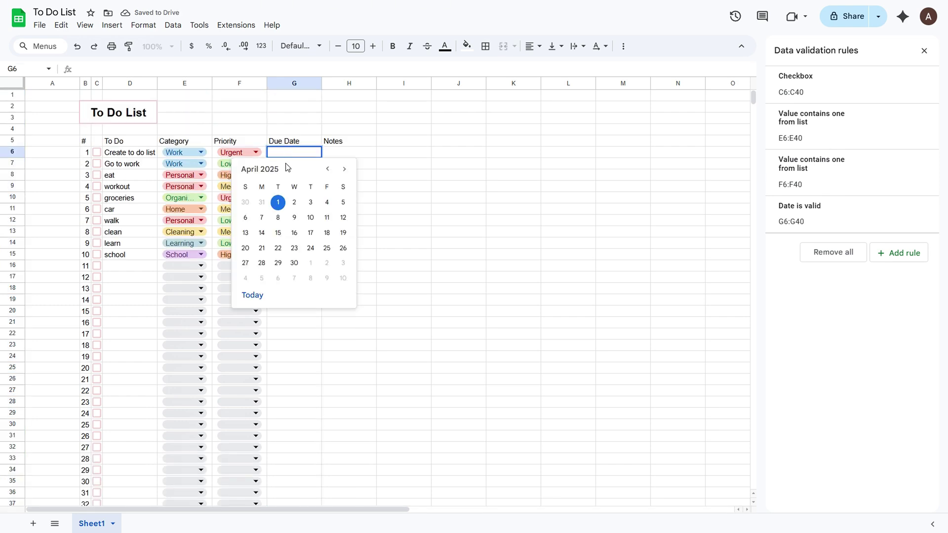
click(279, 204)
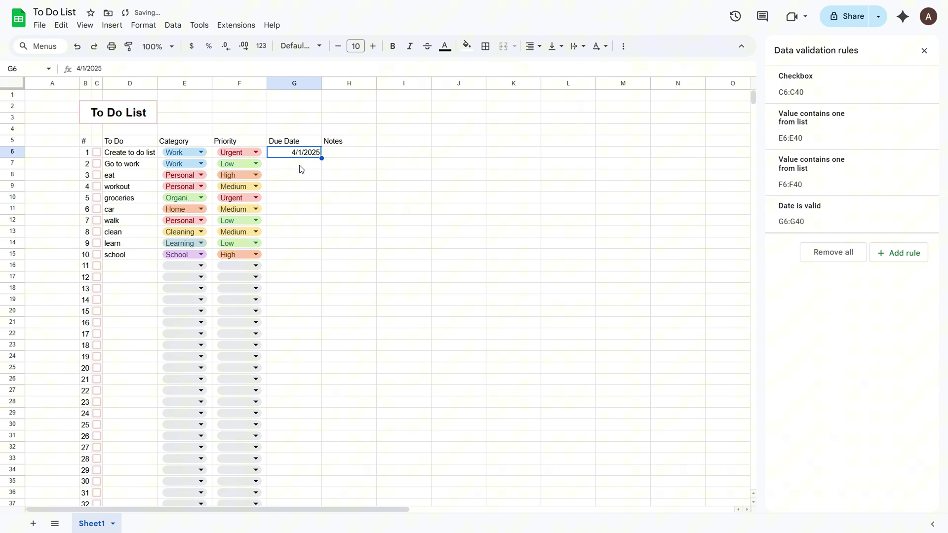
click(300, 169)
double_click(300, 164)
click(307, 214)
click(303, 179)
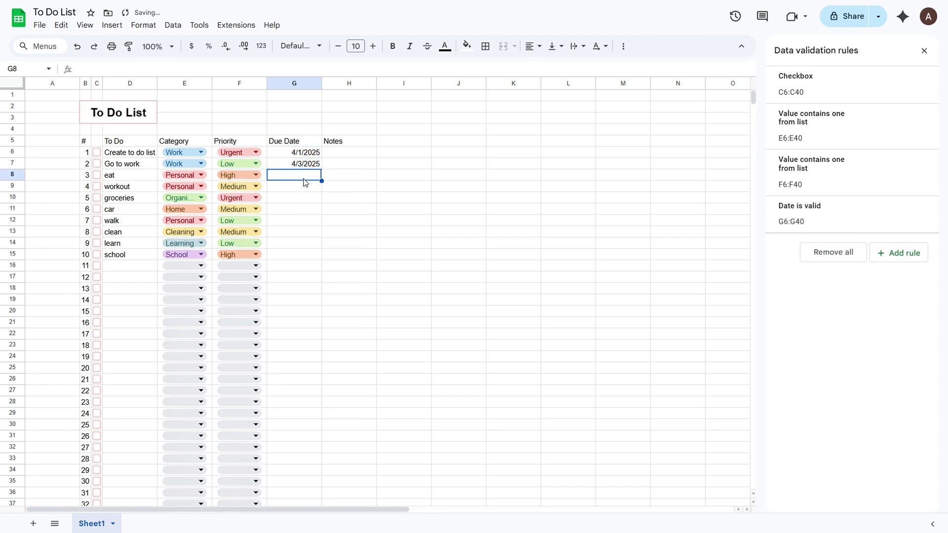
double_click(303, 178)
click(295, 257)
double_click(295, 187)
click(261, 282)
double_click(296, 198)
click(340, 245)
Step: Pick due dates of April 3, 16, 18, 15 and 3, 2025 for G11–G15
double_click(289, 211)
click(306, 257)
double_click(292, 219)
click(294, 299)
double_click(292, 232)
click(326, 311)
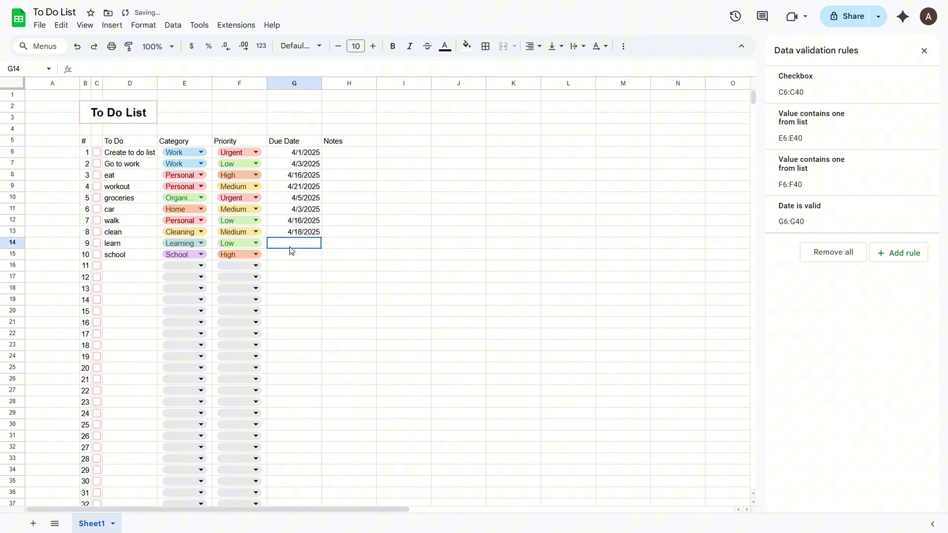
double_click(289, 250)
click(277, 323)
double_click(301, 257)
click(310, 303)
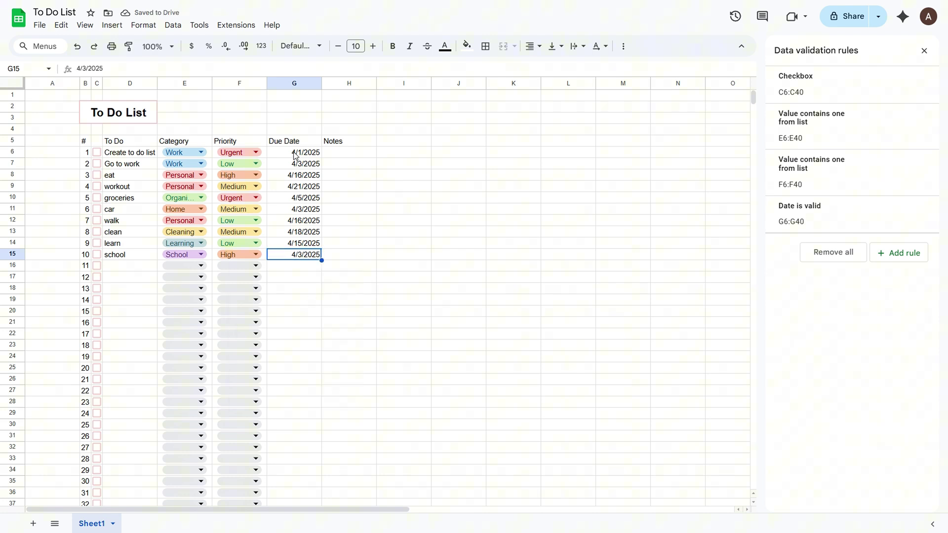
click(294, 155)
scroll(322, 328, down, 3)
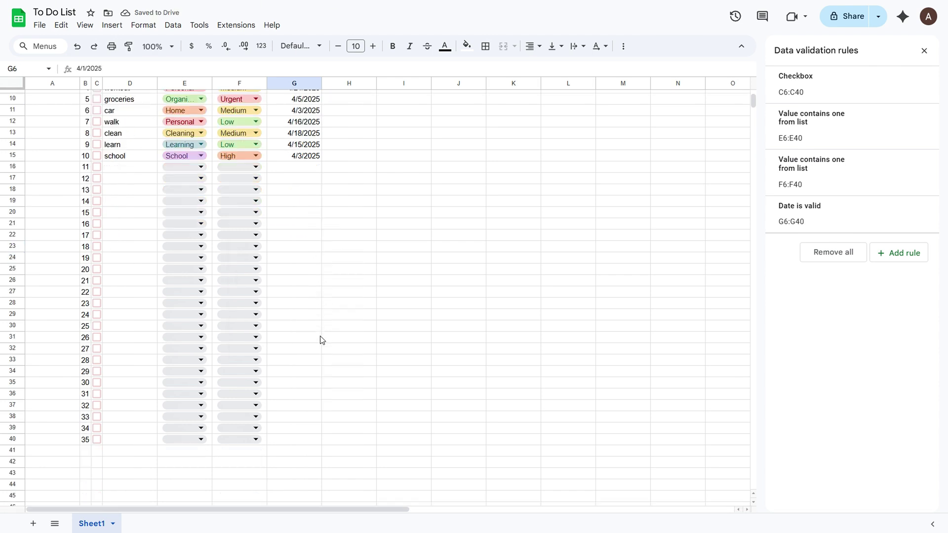
scroll(318, 338, down, 2)
Step: Give G6:G40 the custom Month Day date format, like 'April 1', and left-align it
shift+click(294, 389)
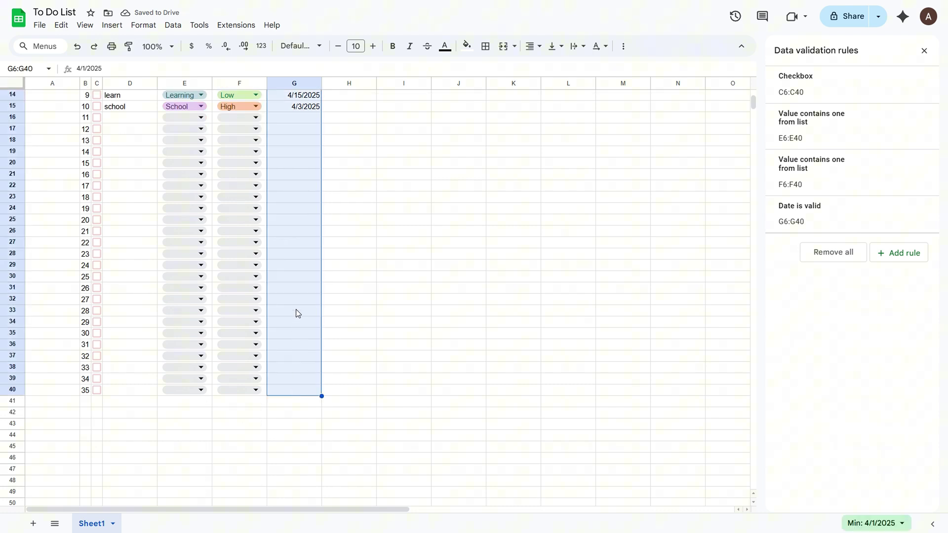
scroll(295, 308, up, 5)
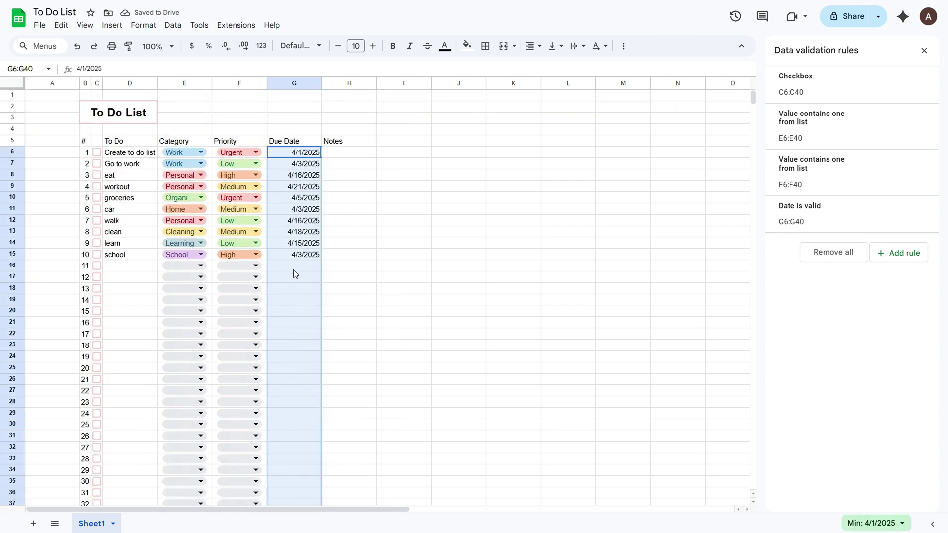
click(260, 46)
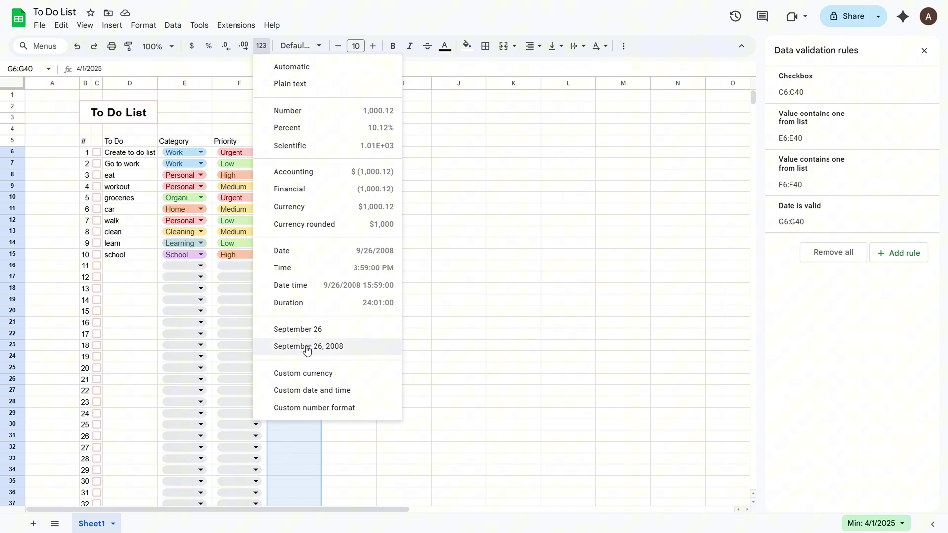
click(310, 391)
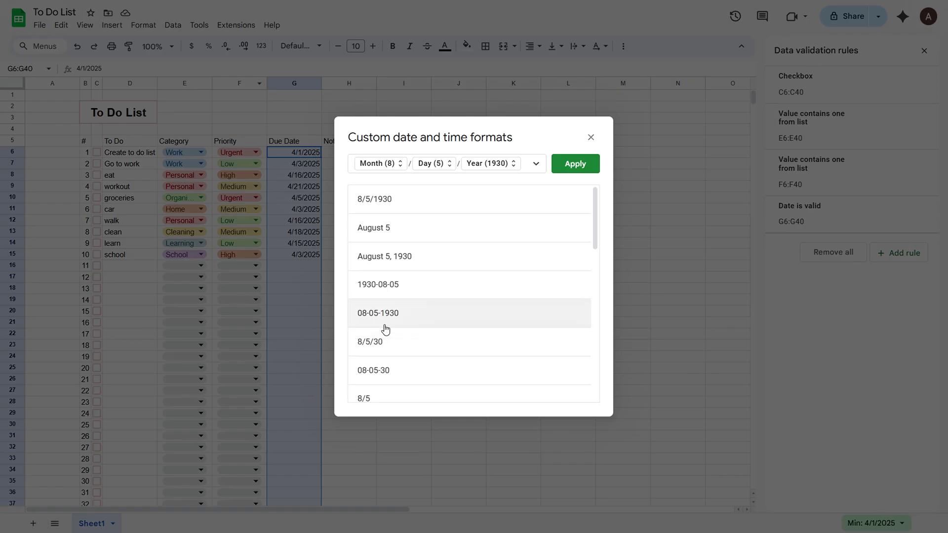
click(409, 232)
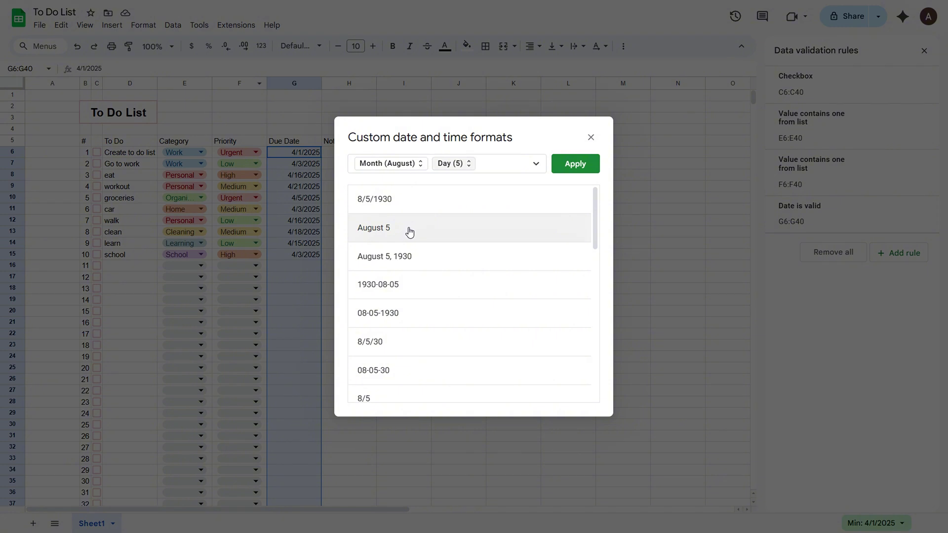
click(567, 164)
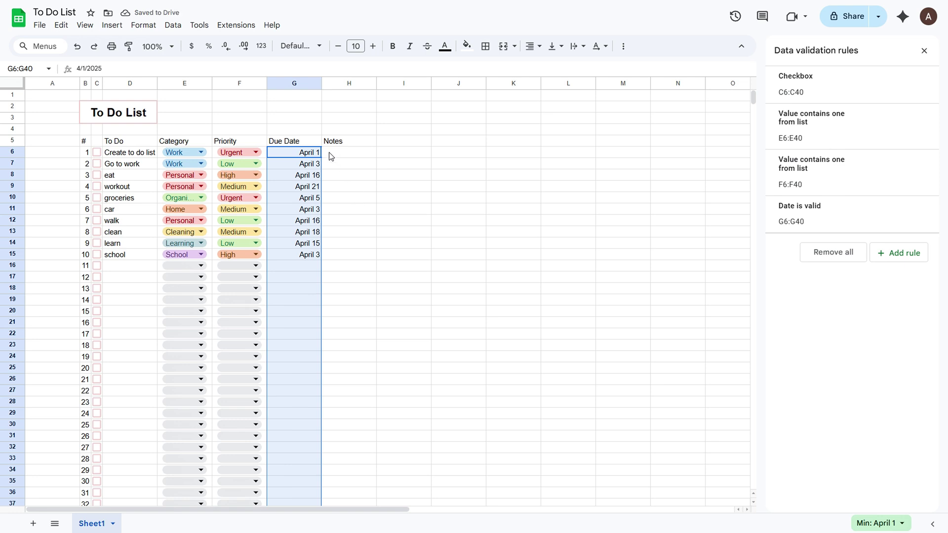
click(531, 46)
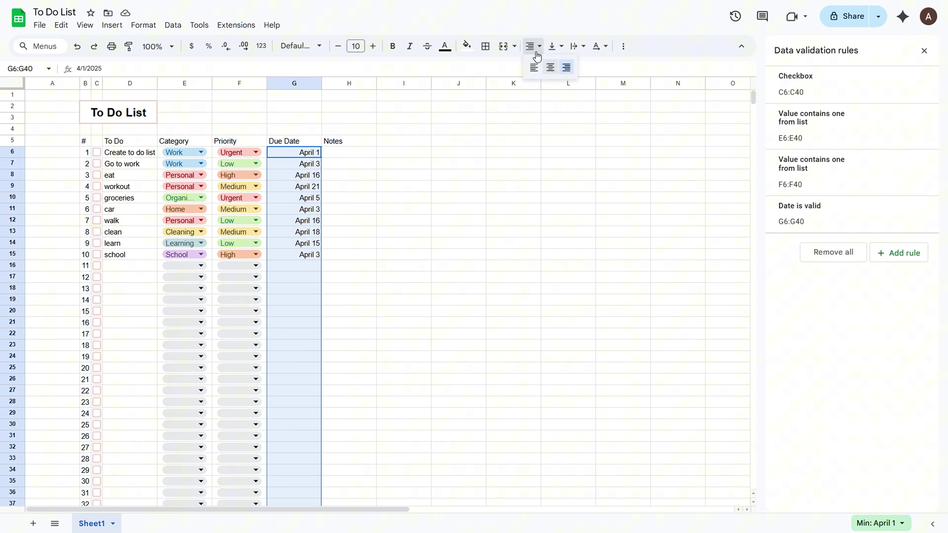
click(534, 67)
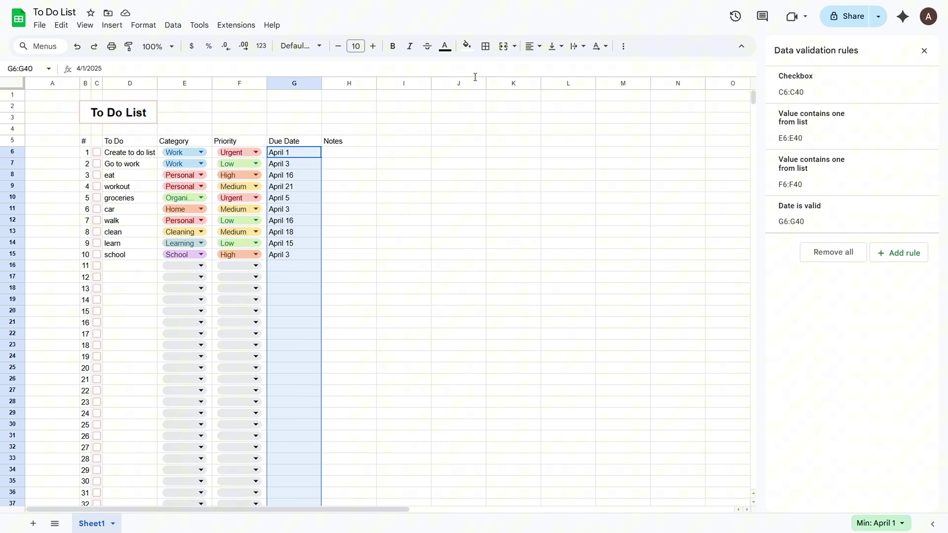
Step: Widen column H and enter 'Hello! I hope you like my content :)' in H6
click(349, 153)
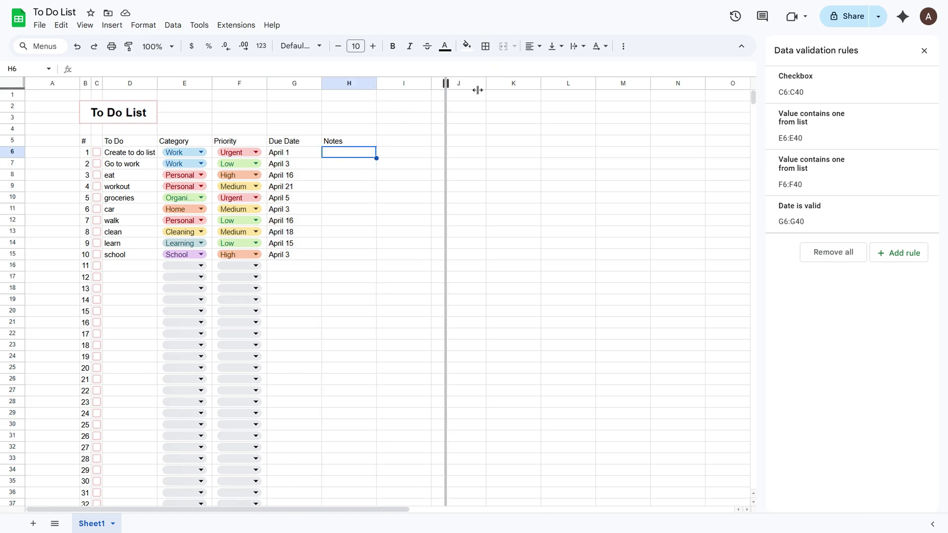
drag(497, 89, 516, 90)
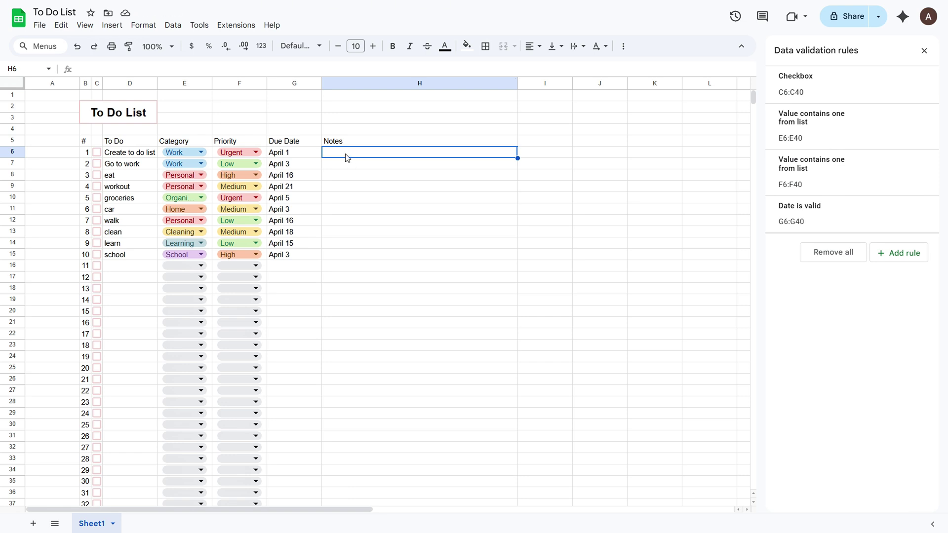
text(H)
key(BackSpace)
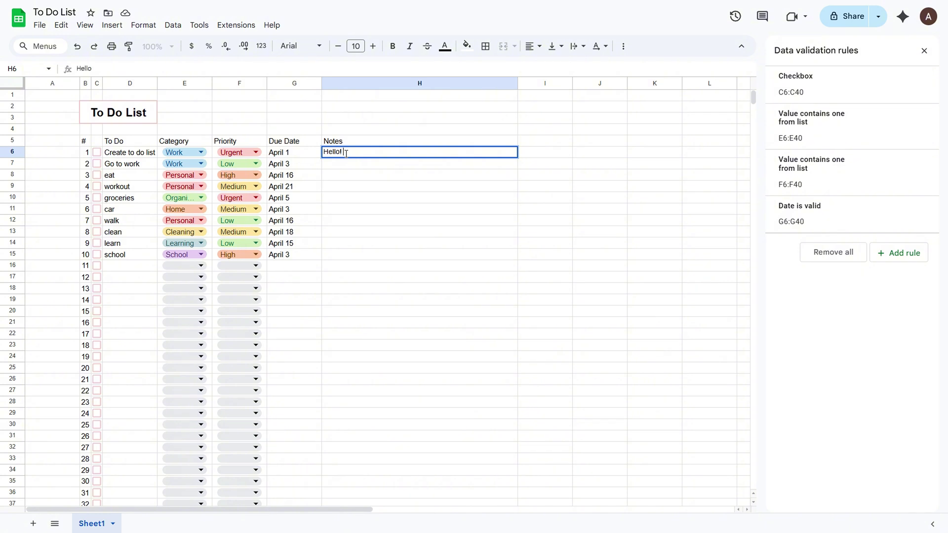
text(ope you like my content :))
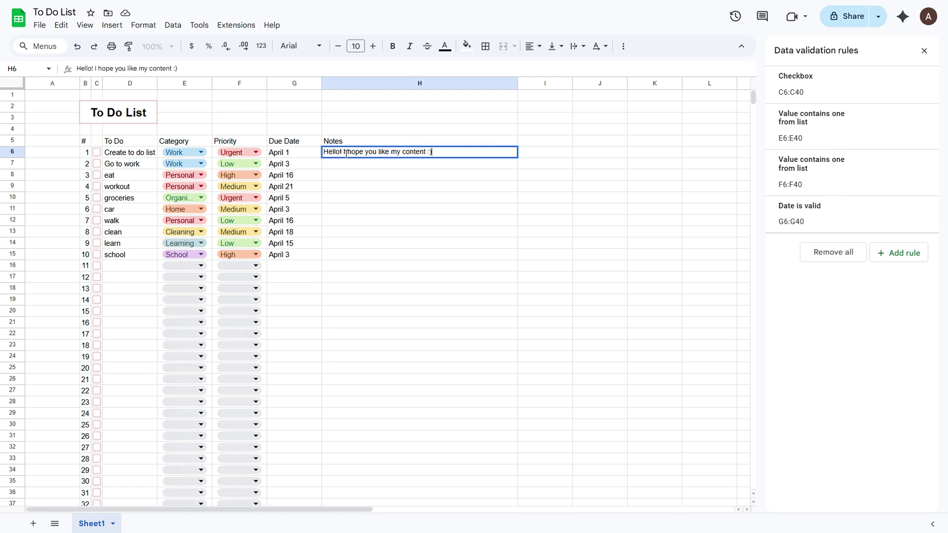
click(335, 186)
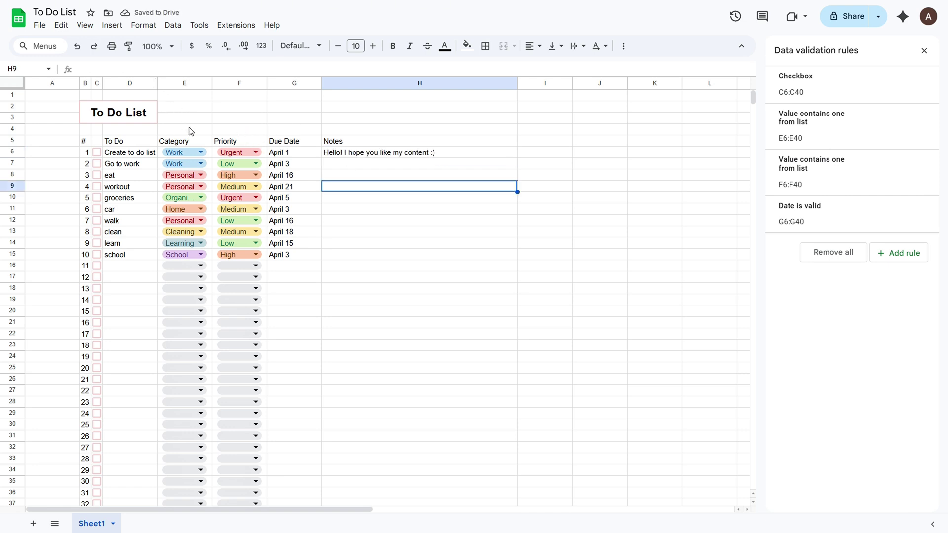
Step: Fill headers B5:D5 light red and the Category header light orange
click(88, 146)
shift+click(119, 145)
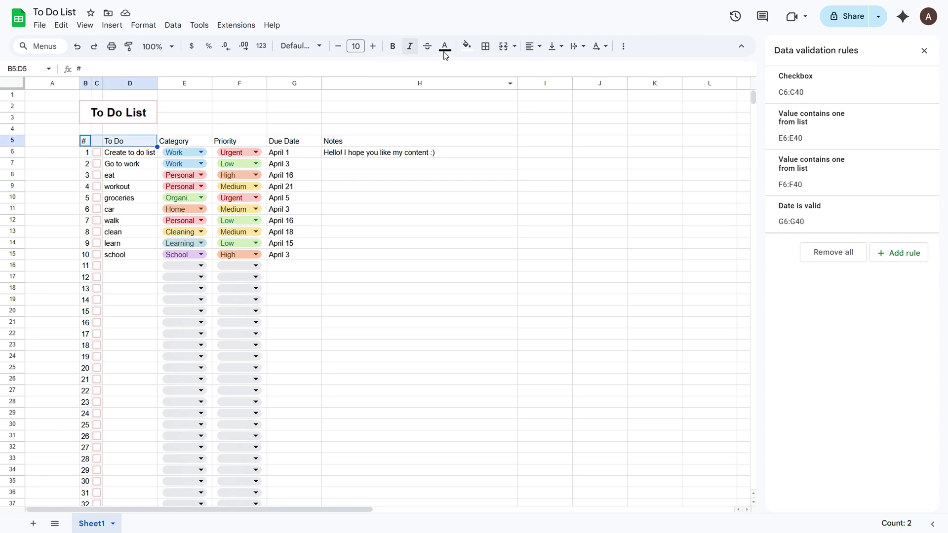
click(467, 46)
click(480, 111)
click(167, 143)
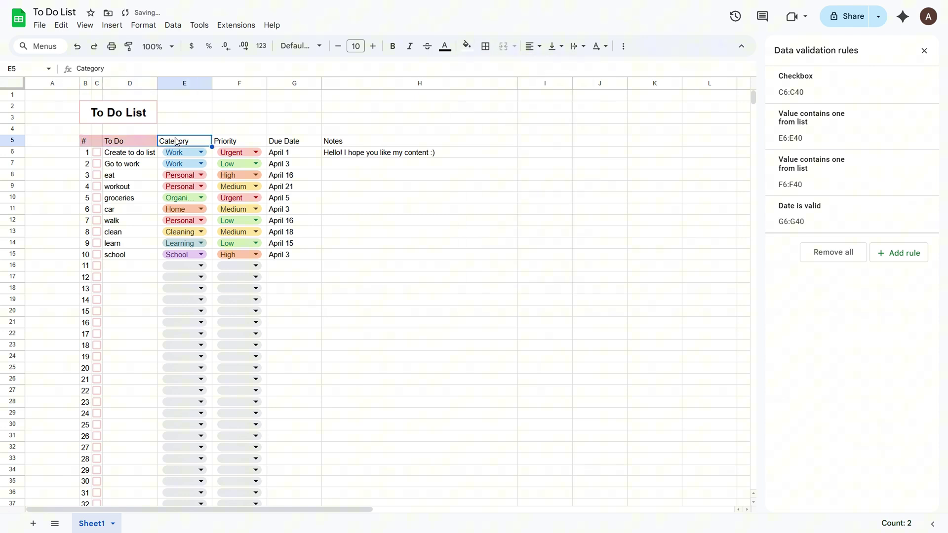
click(467, 46)
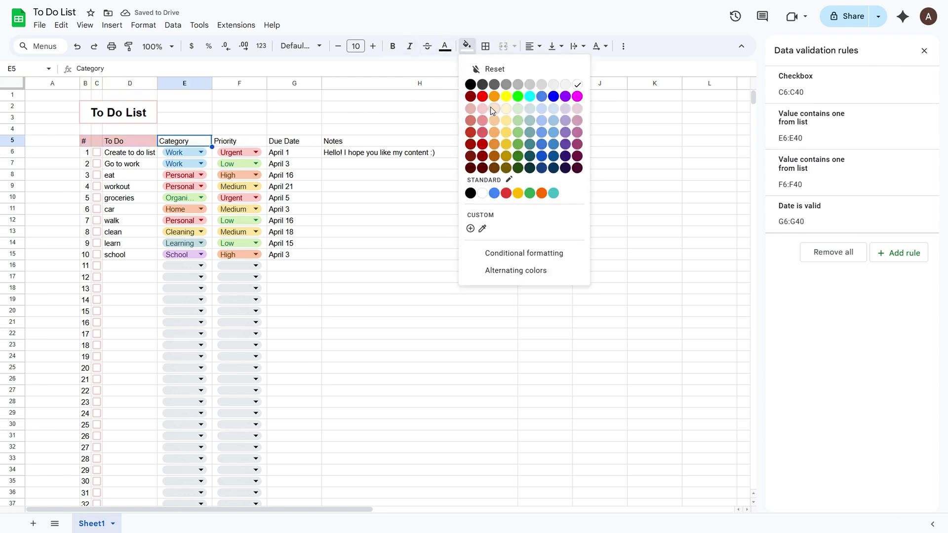
click(491, 109)
click(237, 141)
Step: Fill the Priority, Due Date and Notes headers light yellow, light green and light cyan
click(467, 46)
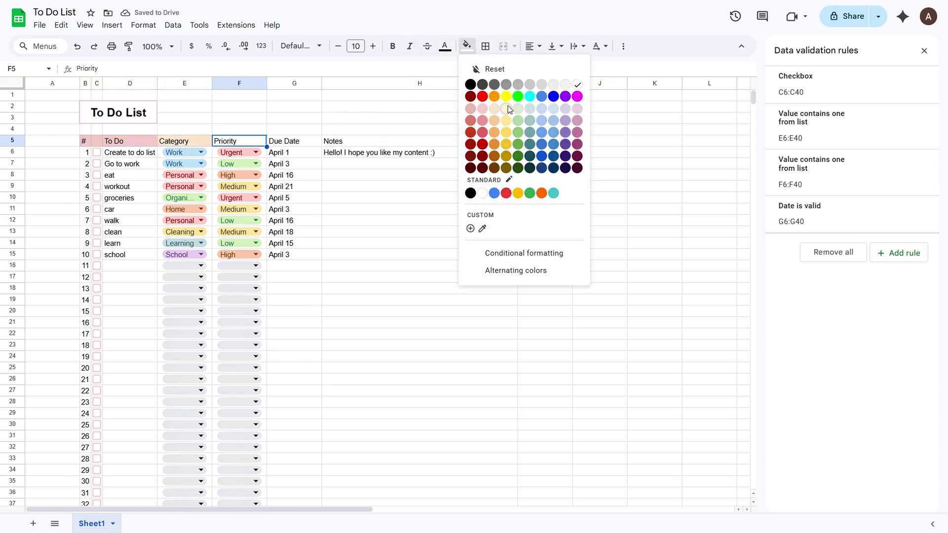
click(507, 108)
click(294, 141)
click(467, 46)
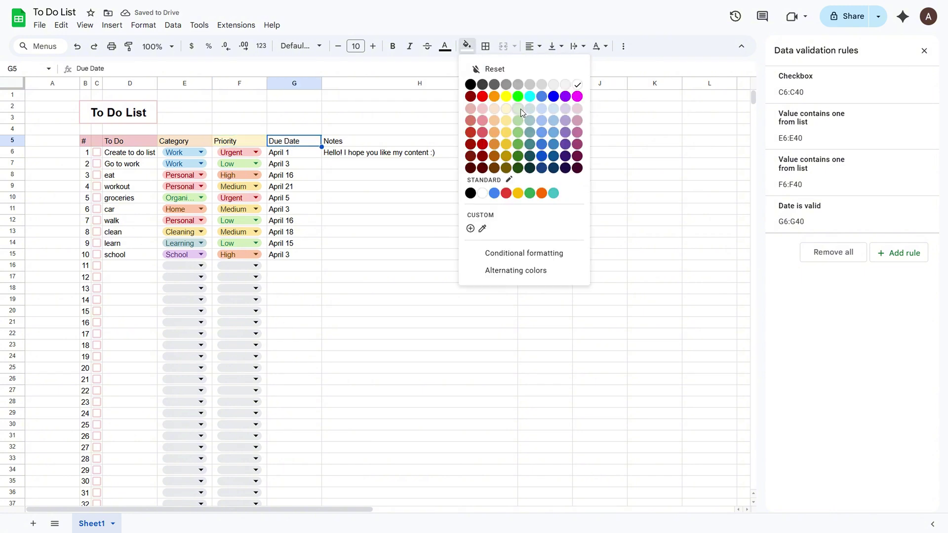
click(520, 109)
click(363, 142)
click(467, 46)
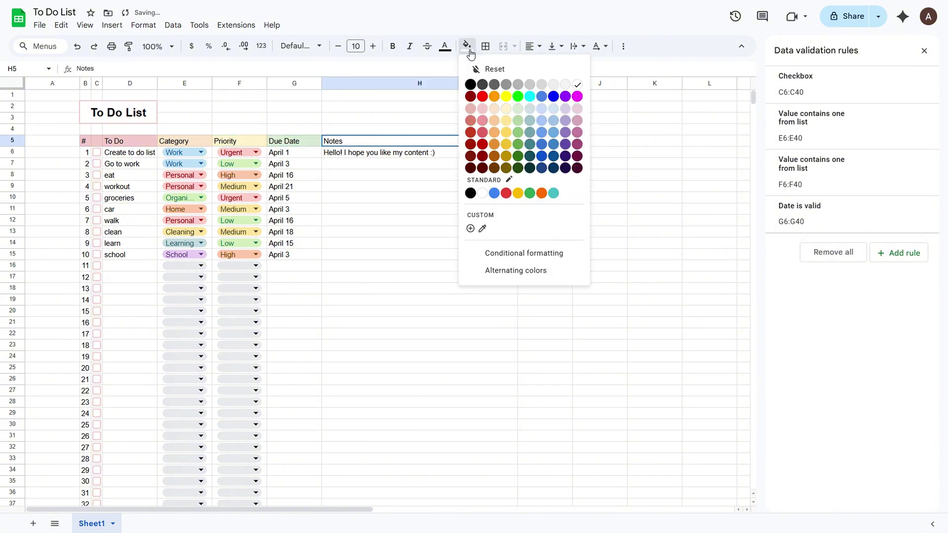
click(531, 110)
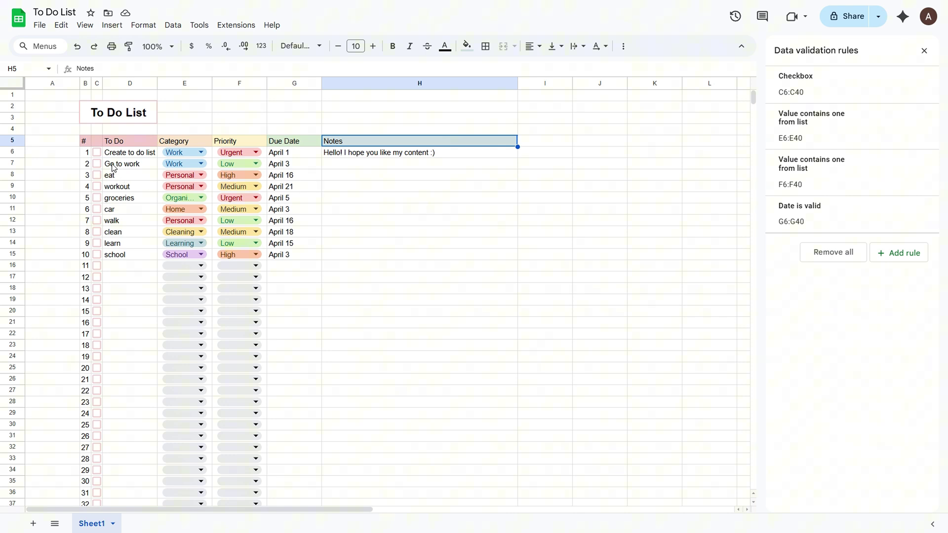
Step: Create a filter over the table range B5:H40
click(87, 144)
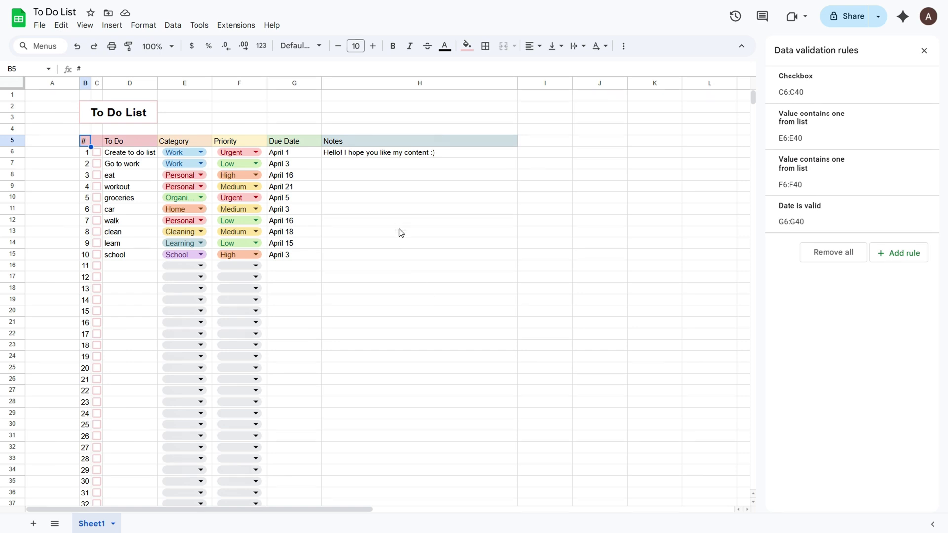
scroll(415, 274, down, 3)
scroll(440, 327, down, 2)
shift+click(476, 394)
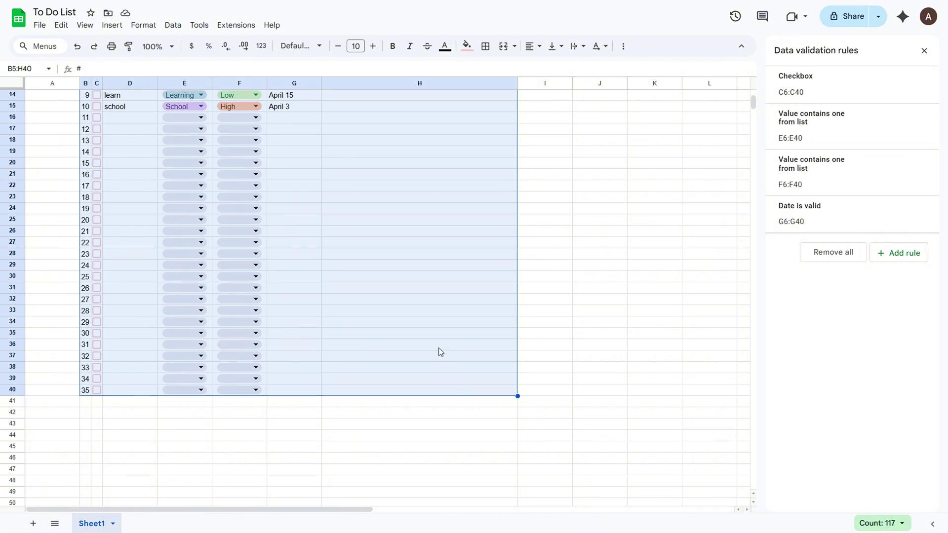
scroll(437, 346, up, 5)
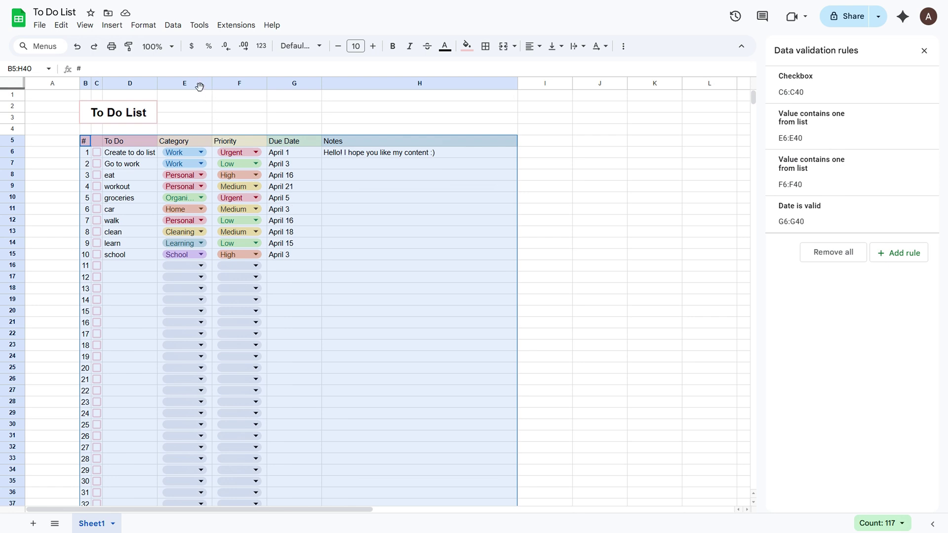
click(171, 26)
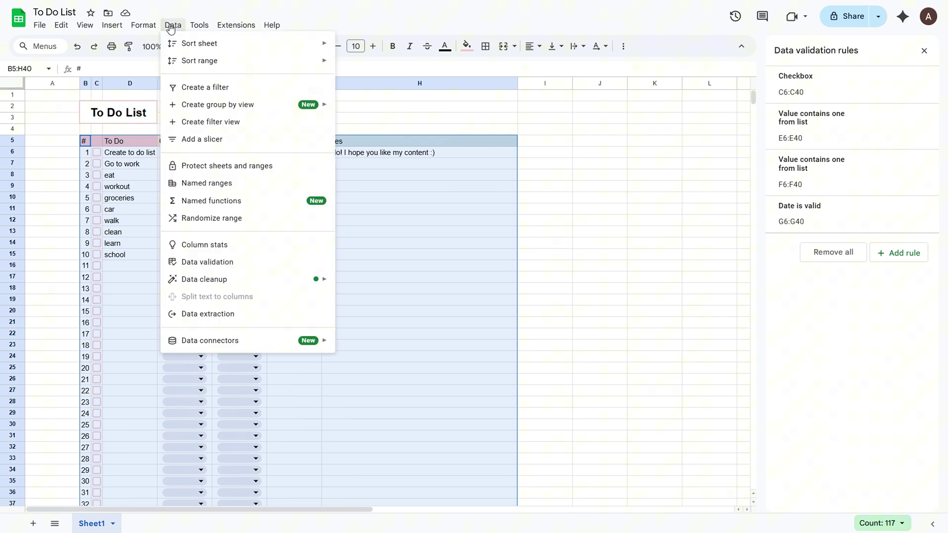
click(194, 91)
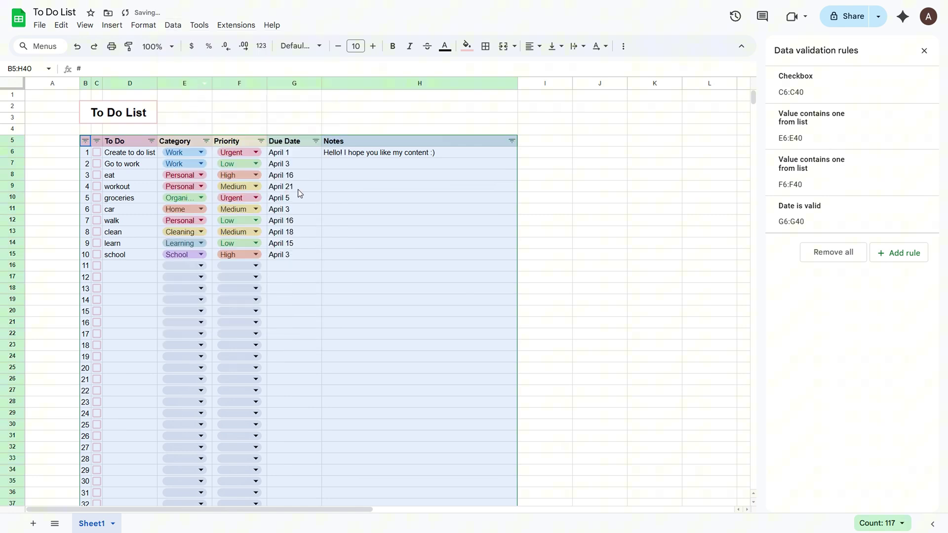
click(341, 201)
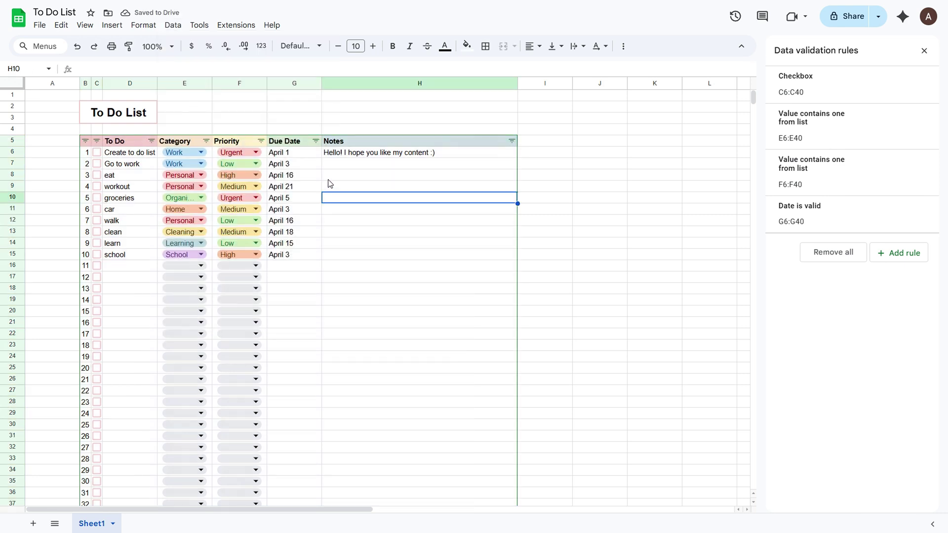
Step: Sort A to Z by Due Date, then by #, then by Priority
click(316, 141)
click(197, 159)
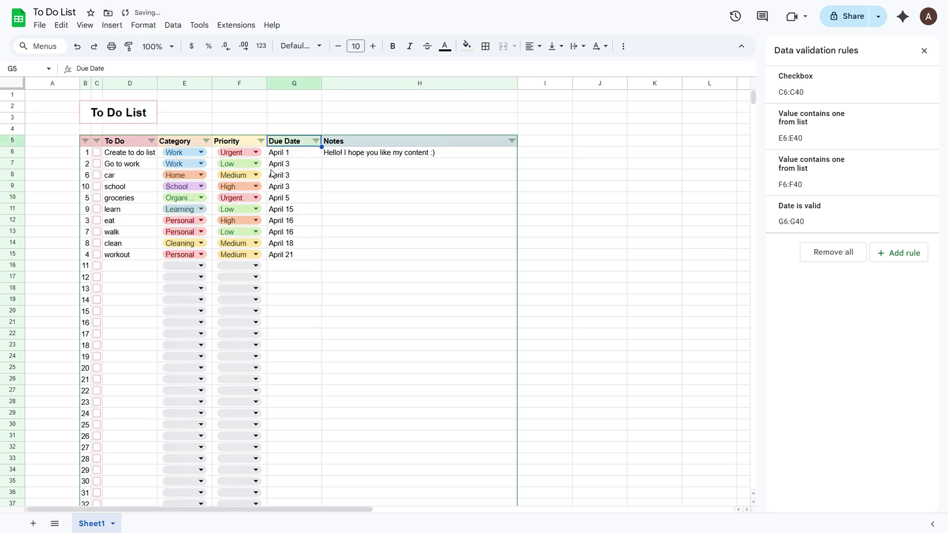
click(85, 141)
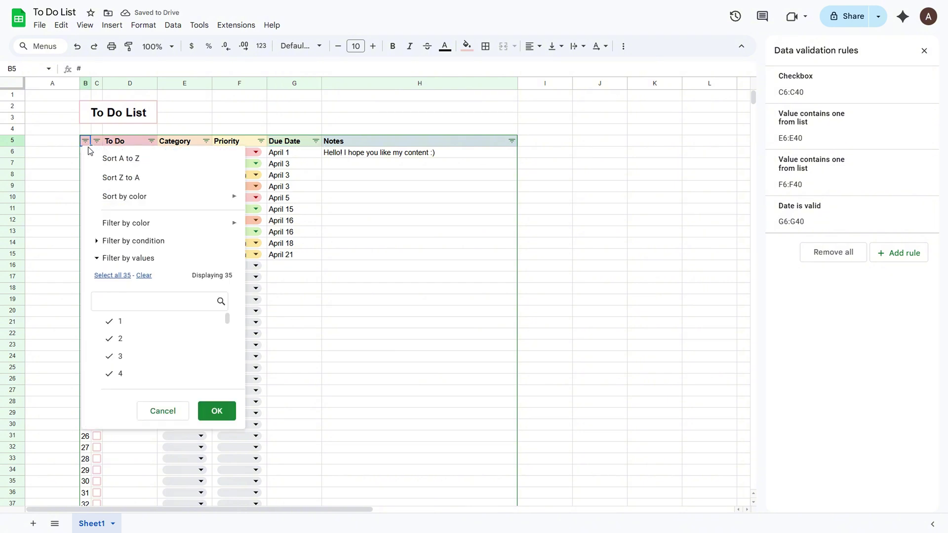
click(107, 158)
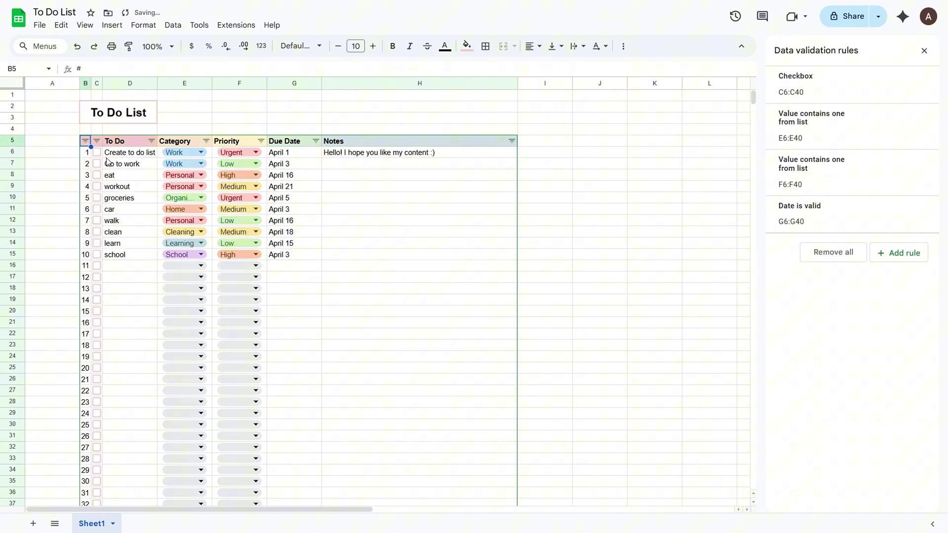
click(261, 142)
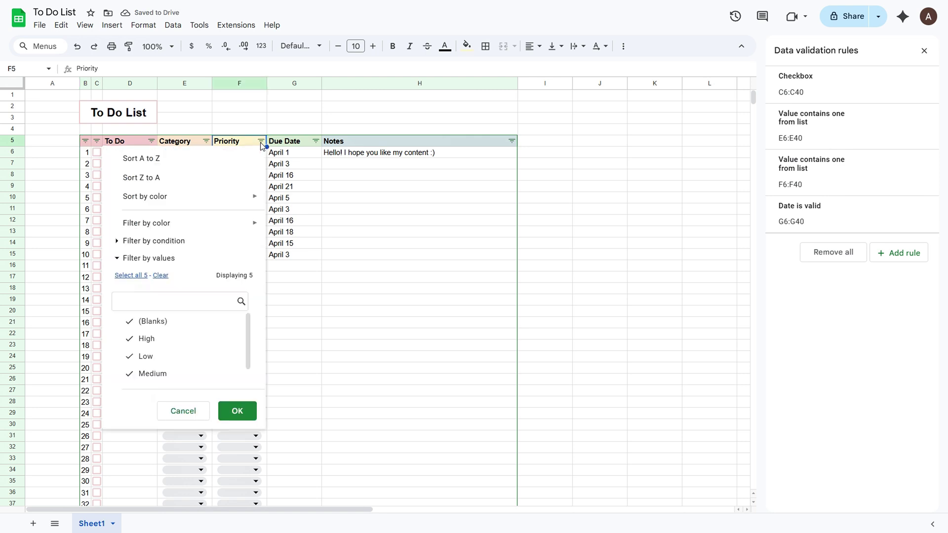
click(234, 158)
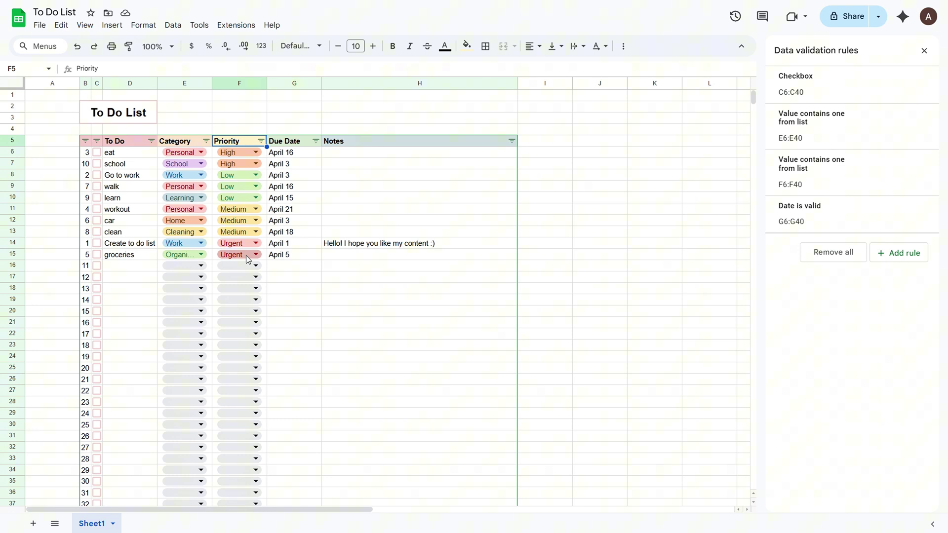
Step: Rename the dropdown options to 1. Urgent, 2. High, 3. Medium, 4. Low and apply to all
click(257, 152)
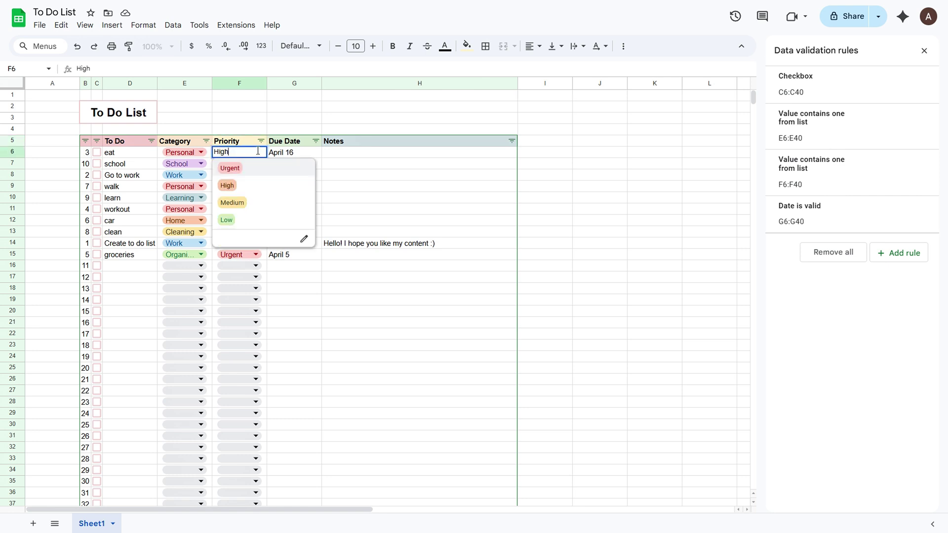
click(304, 241)
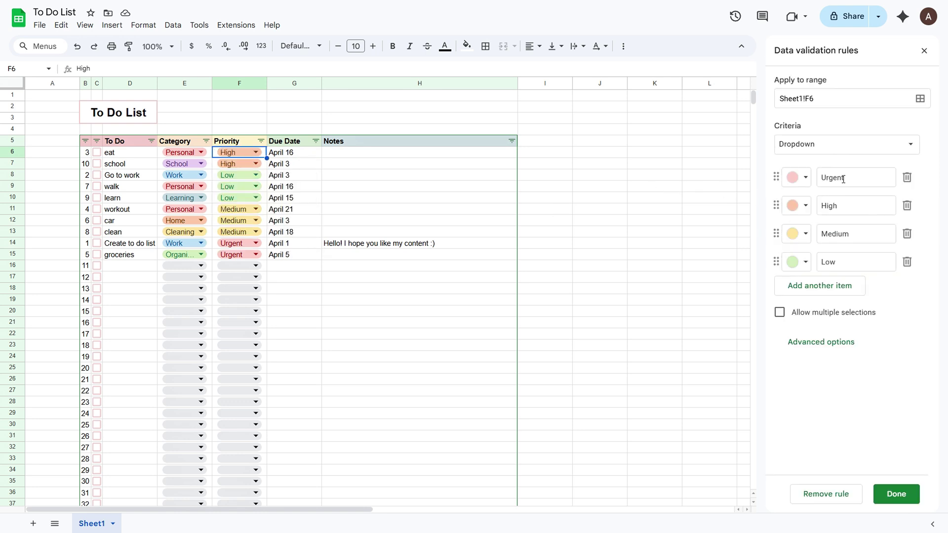
click(821, 178)
text(1.)
click(821, 206)
text(2.)
click(820, 233)
text(3.)
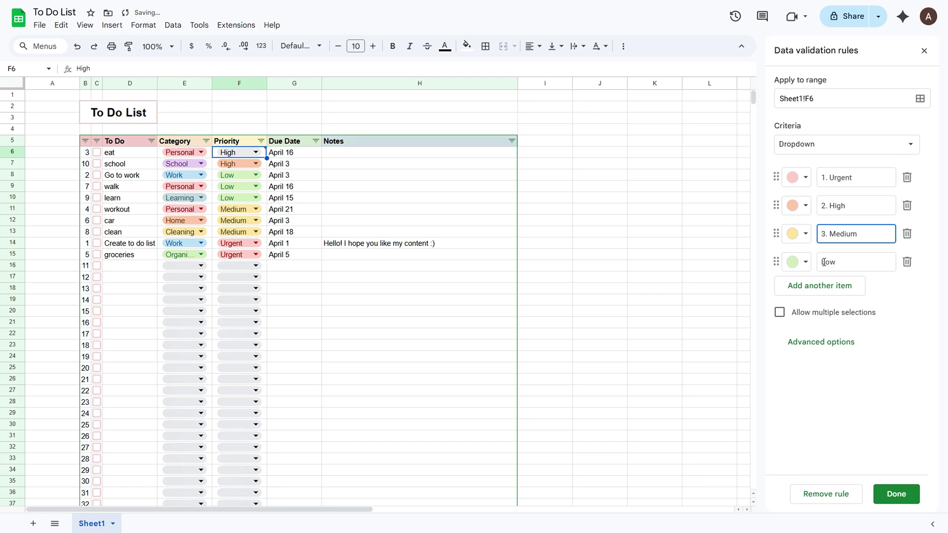
click(822, 262)
text(4.)
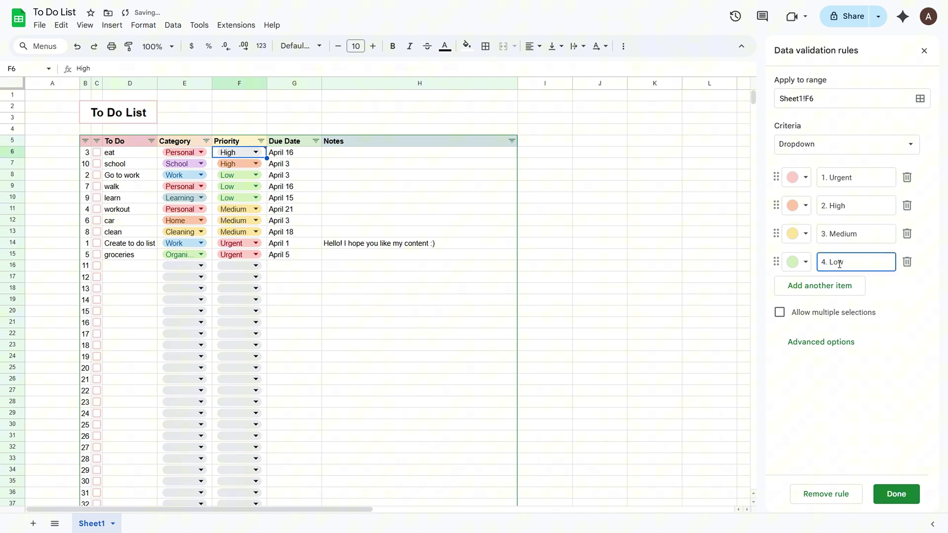
click(894, 494)
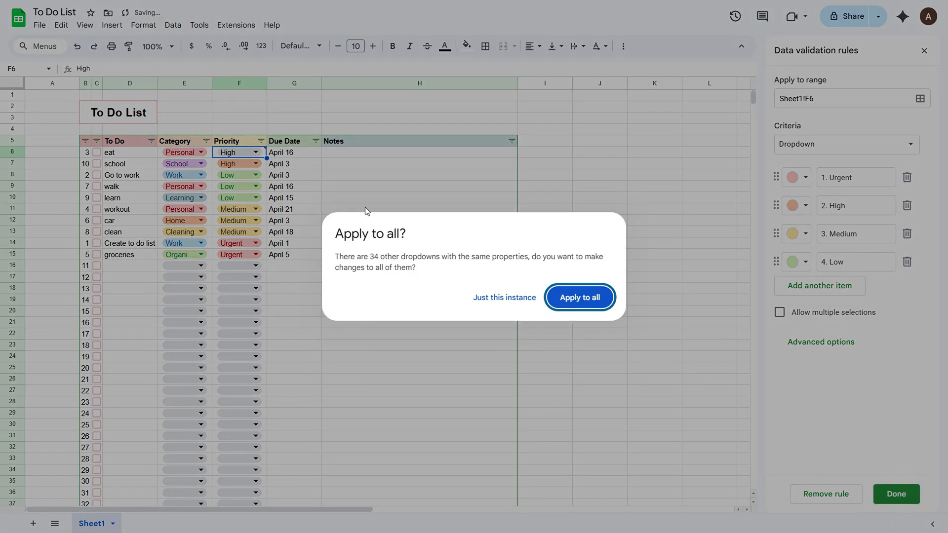
click(579, 297)
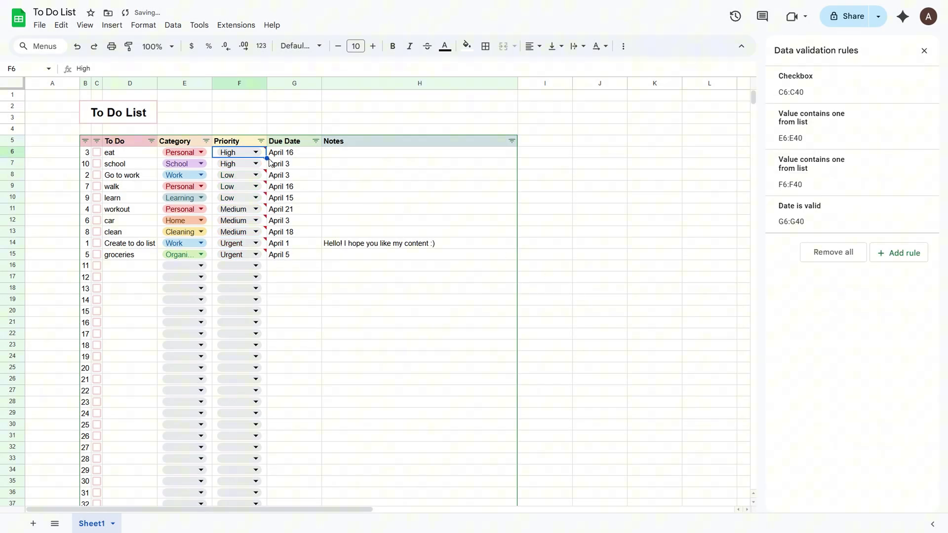
Step: Set eat and school to 2. High, and Go to work, walk and learn to 4. Low
click(255, 152)
click(233, 181)
click(256, 164)
click(249, 192)
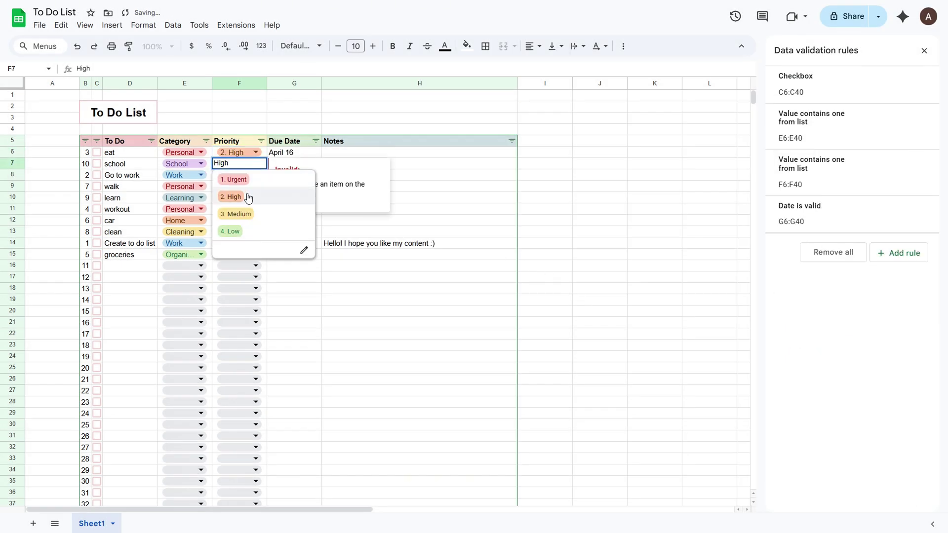
click(256, 175)
click(230, 242)
click(256, 186)
click(230, 254)
click(256, 198)
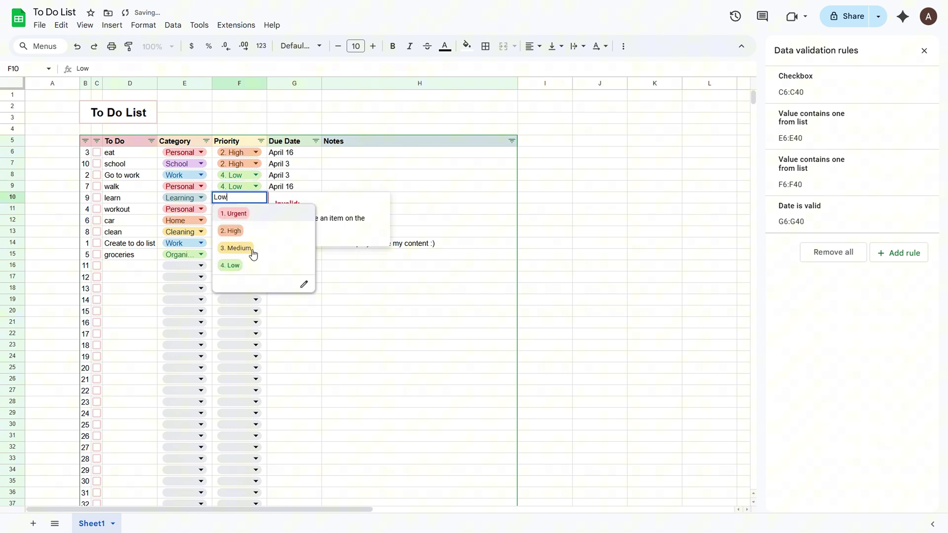
click(230, 265)
Step: Set workout, car and clean to 3. Medium, and Create to do list and groceries to 1. Urgent
click(255, 209)
click(236, 260)
click(256, 219)
click(235, 270)
click(255, 232)
click(236, 282)
click(256, 242)
click(234, 259)
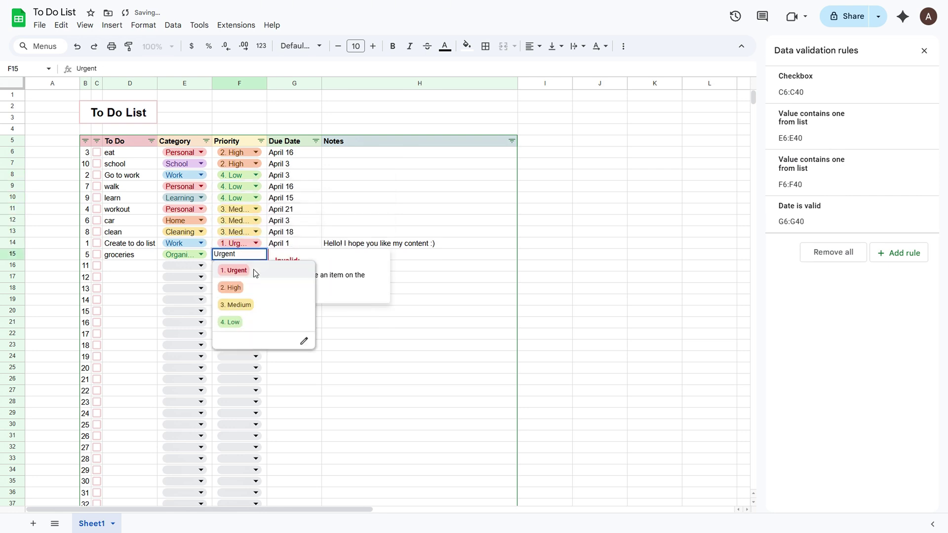
click(254, 273)
Step: Sort tasks A to Z by Priority, then widen the Priority and Category columns
click(260, 141)
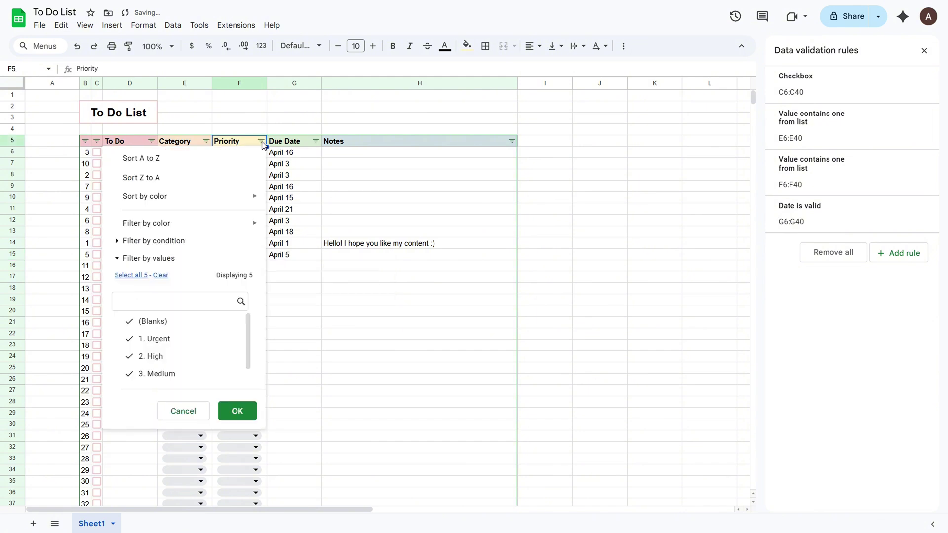
click(207, 159)
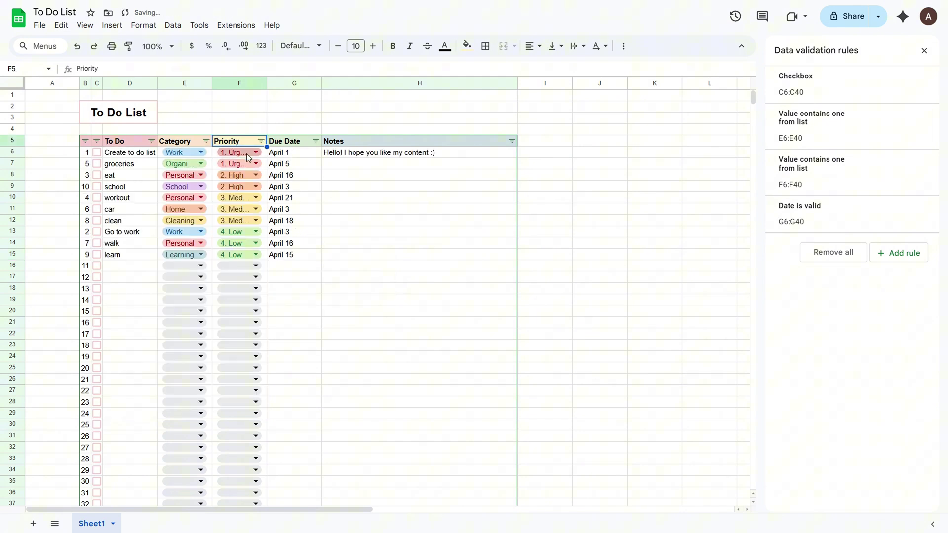
drag(267, 84, 277, 84)
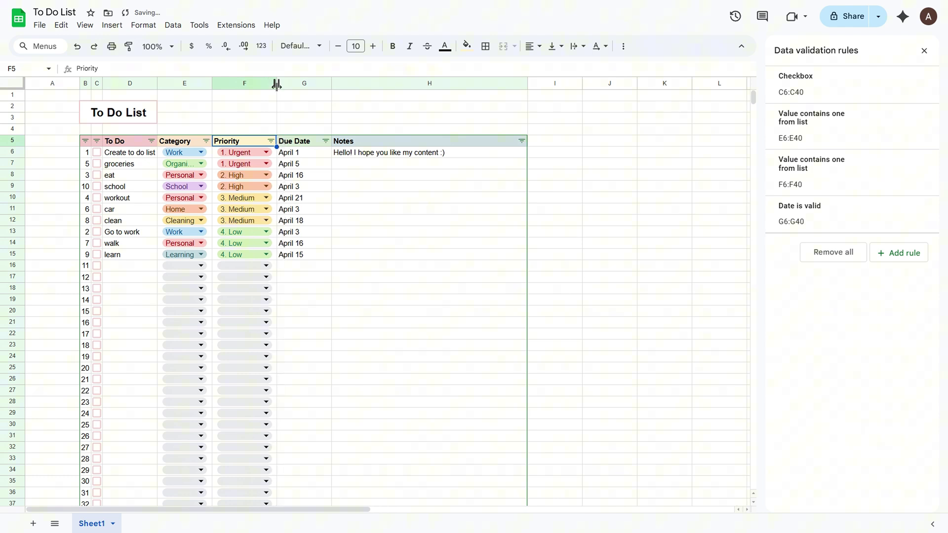
drag(210, 83, 215, 83)
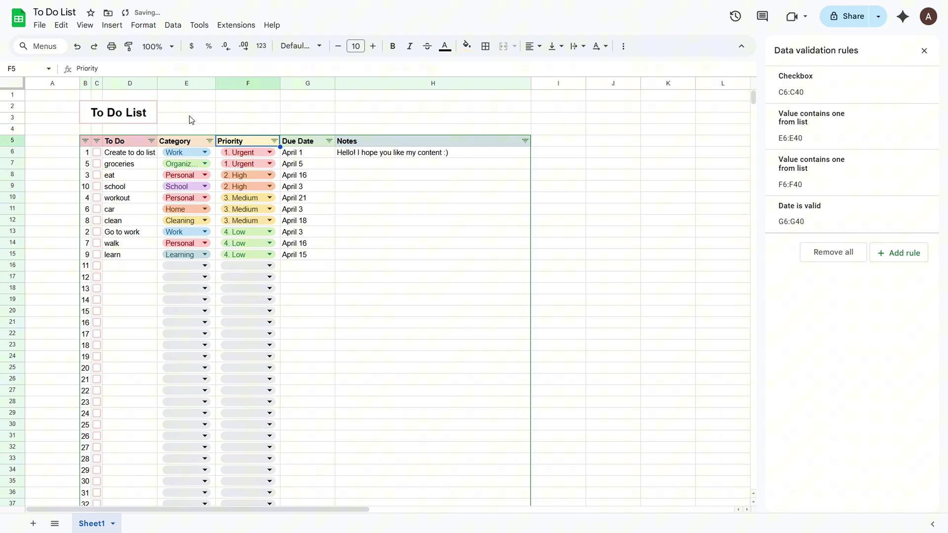
Step: Hide the sheet gridlines and select the task table down to row 40
click(84, 26)
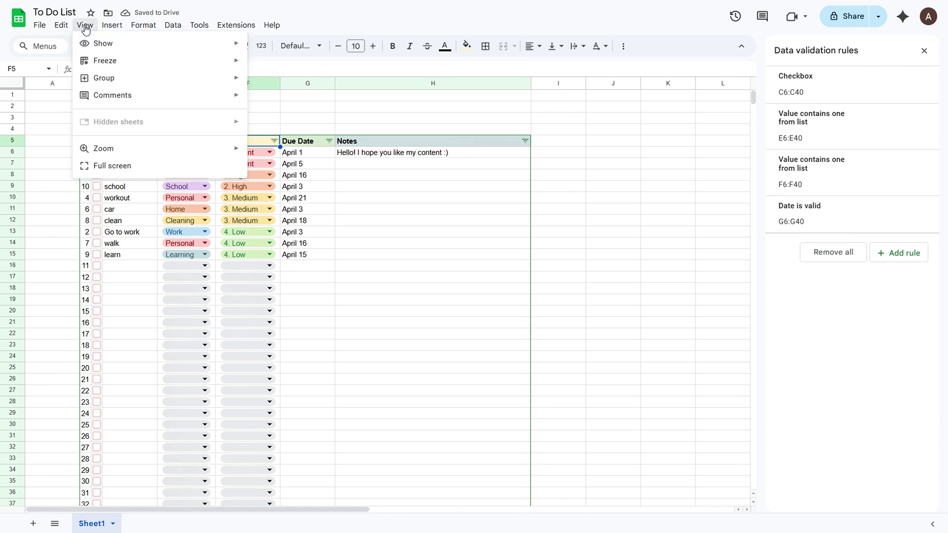
mouse_move(103, 43)
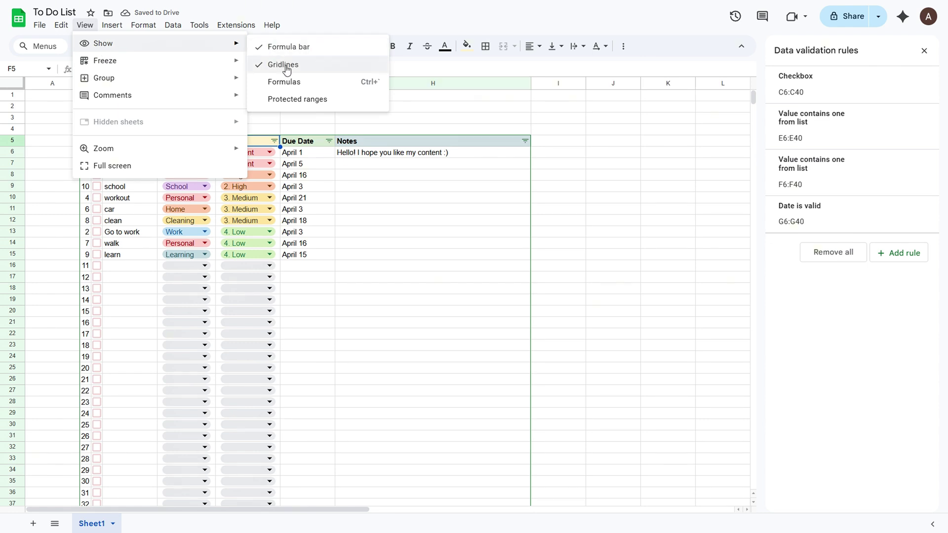
click(285, 66)
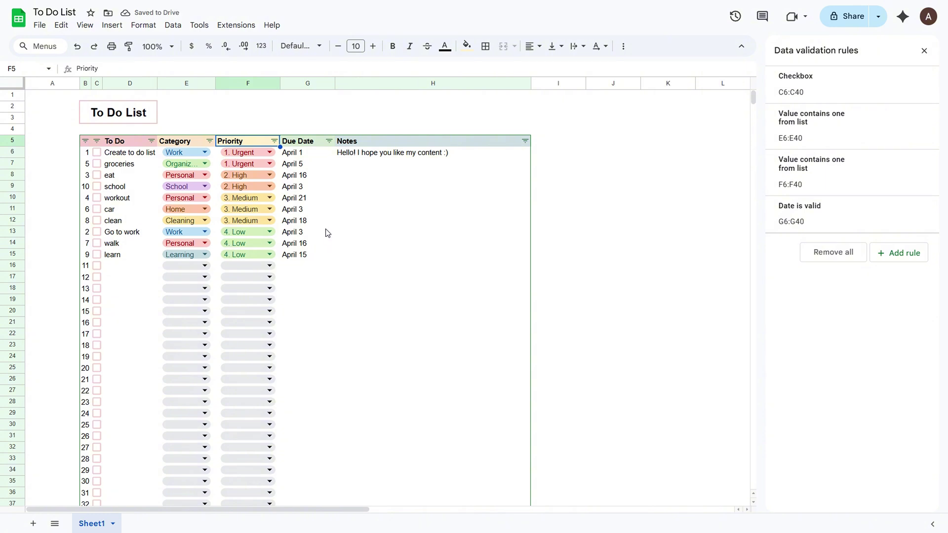
click(86, 155)
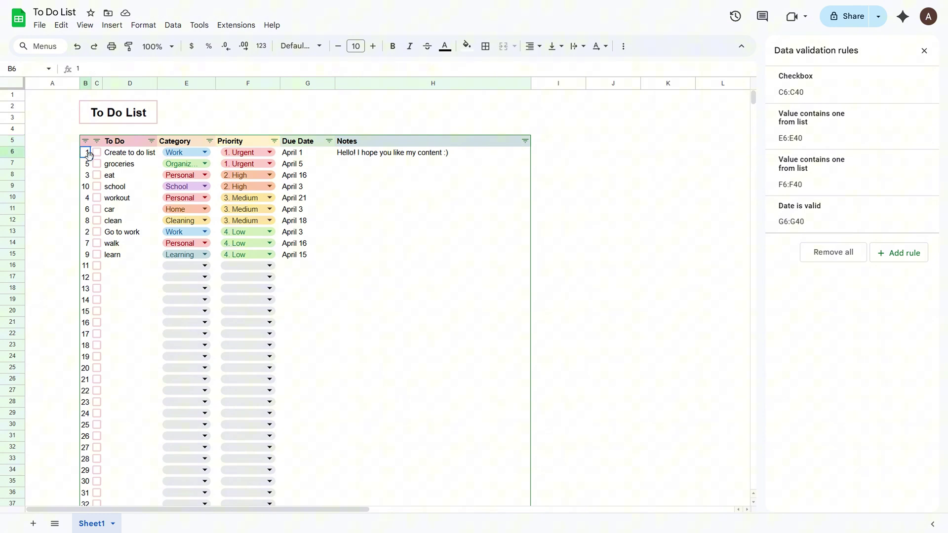
scroll(503, 338, down, 4)
shift+click(505, 393)
scroll(430, 312, up, 4)
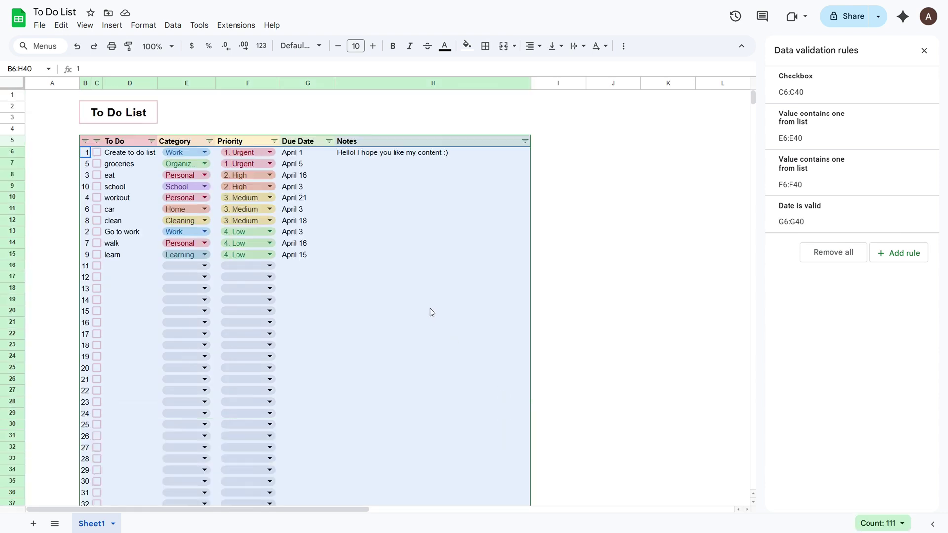
Step: Apply light grey inner borders across the selected task table
click(485, 46)
click(589, 71)
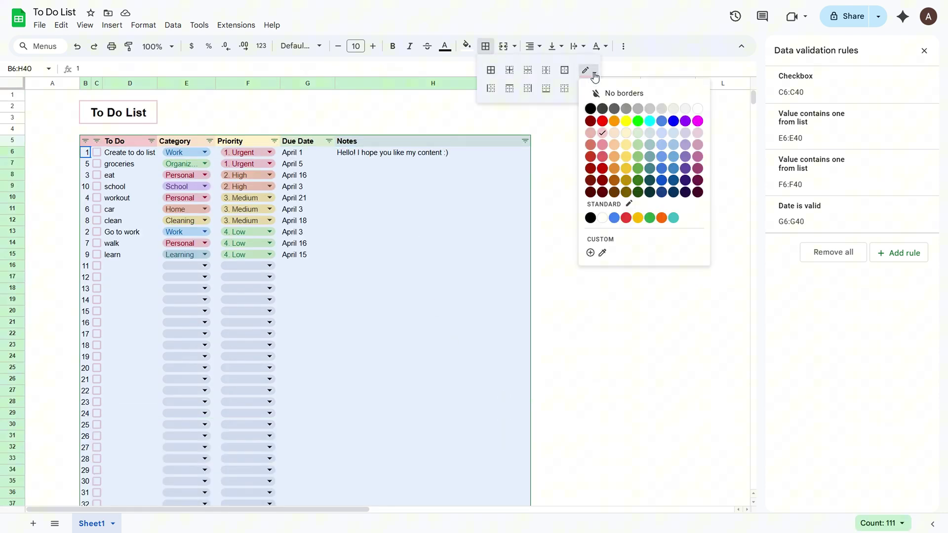
click(670, 111)
click(595, 89)
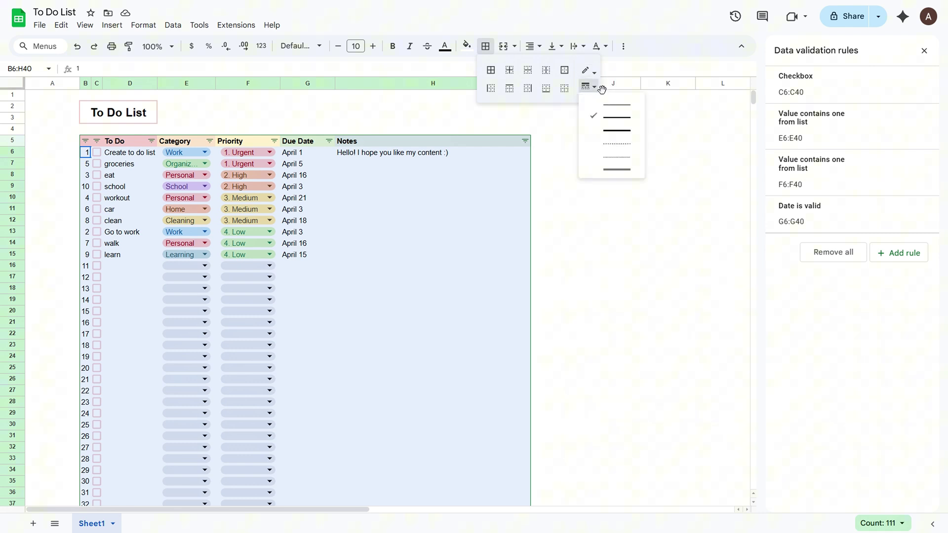
click(604, 103)
click(509, 73)
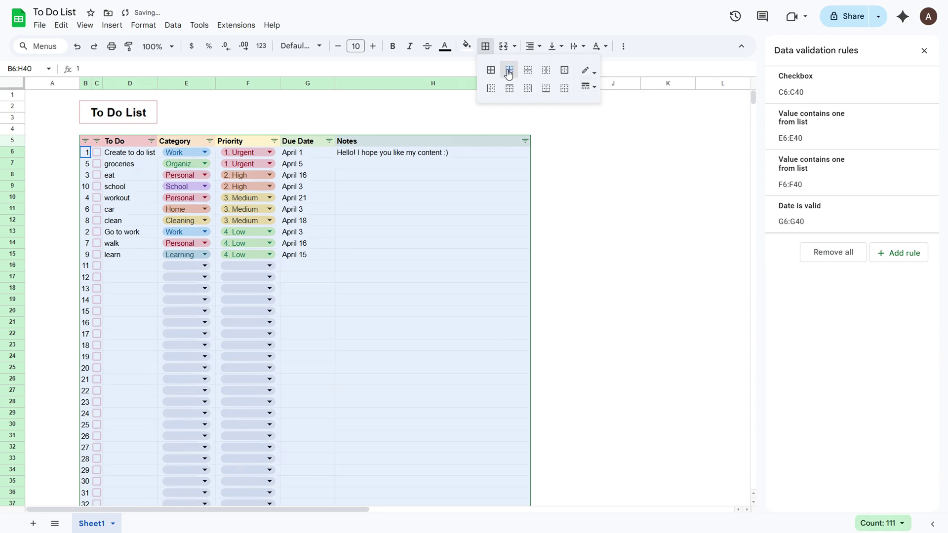
click(409, 225)
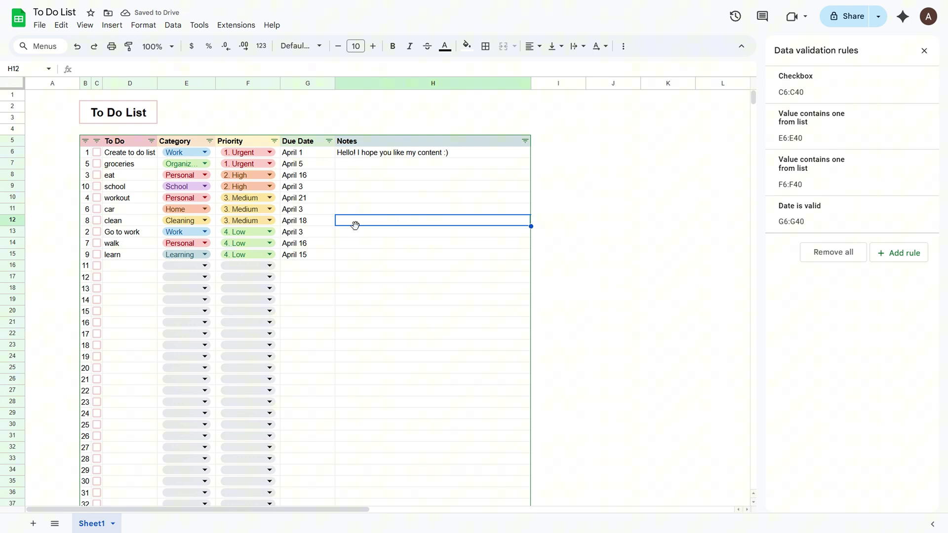
Step: Centre the Total Tasks label in F2 and give F2:F3 light blue borders
click(230, 110)
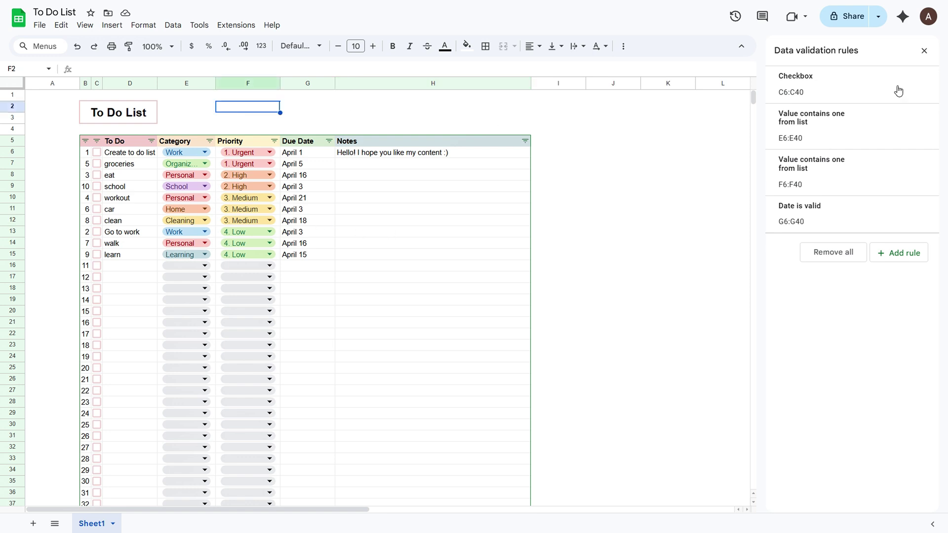
text(Total)
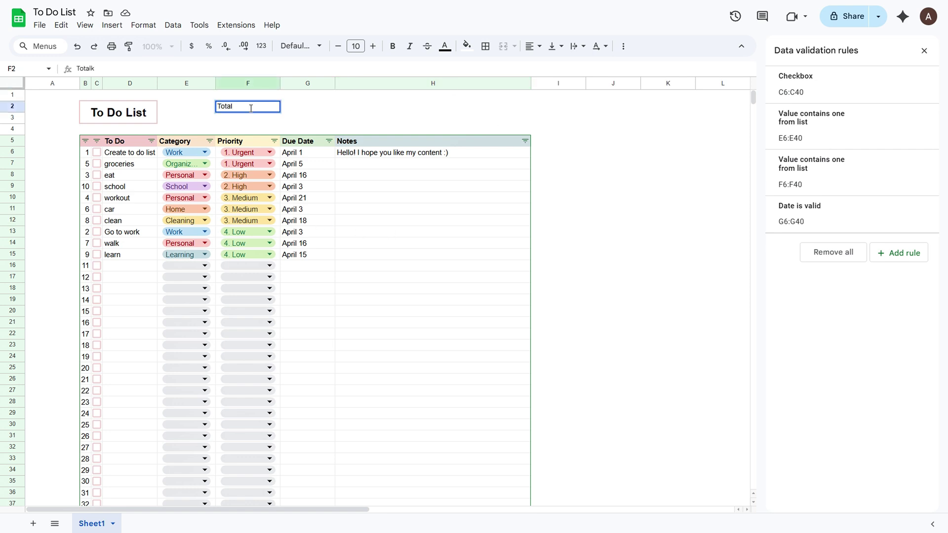
text( Tasks)
click(530, 46)
click(547, 65)
shift+click(248, 123)
click(485, 46)
click(588, 71)
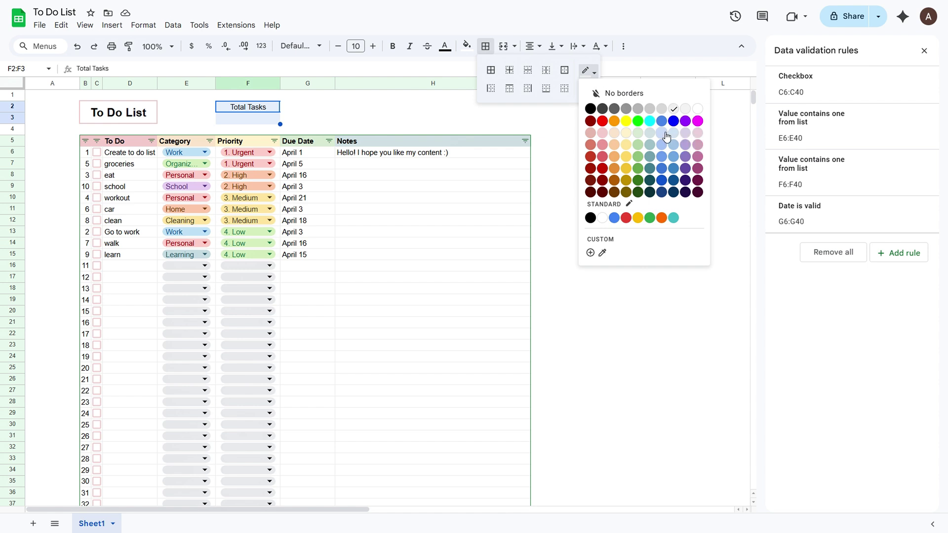
click(665, 137)
click(589, 86)
click(611, 128)
click(562, 71)
Step: Enter =COUNTIF(D6:D,"<>") in F3 and make it centred and bold
click(267, 120)
text(=COUNTIF(D6:D,"<>")
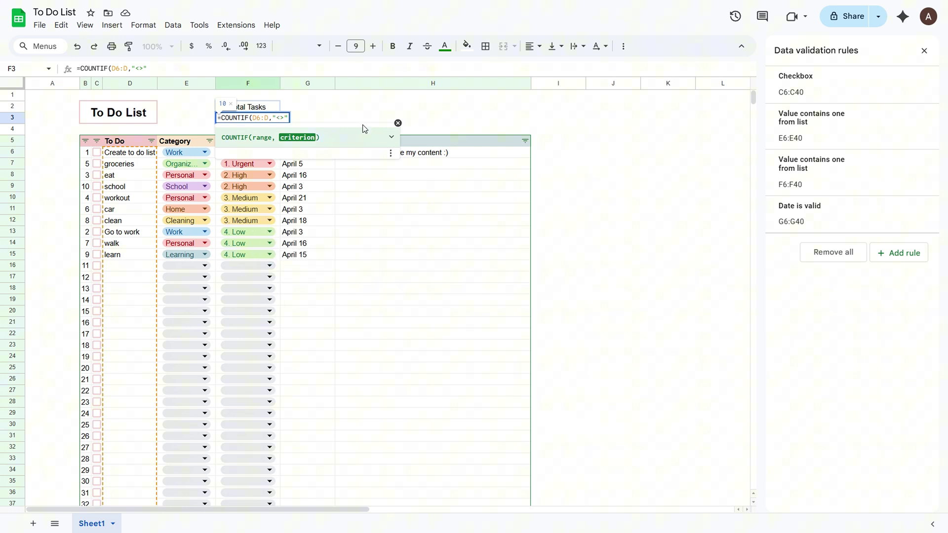
text())
key(Return)
key(Up)
click(534, 46)
click(550, 68)
Step: Widen the To Do column and close the data validation rules panel
drag(247, 107, 247, 118)
click(393, 46)
click(432, 118)
drag(158, 84, 246, 84)
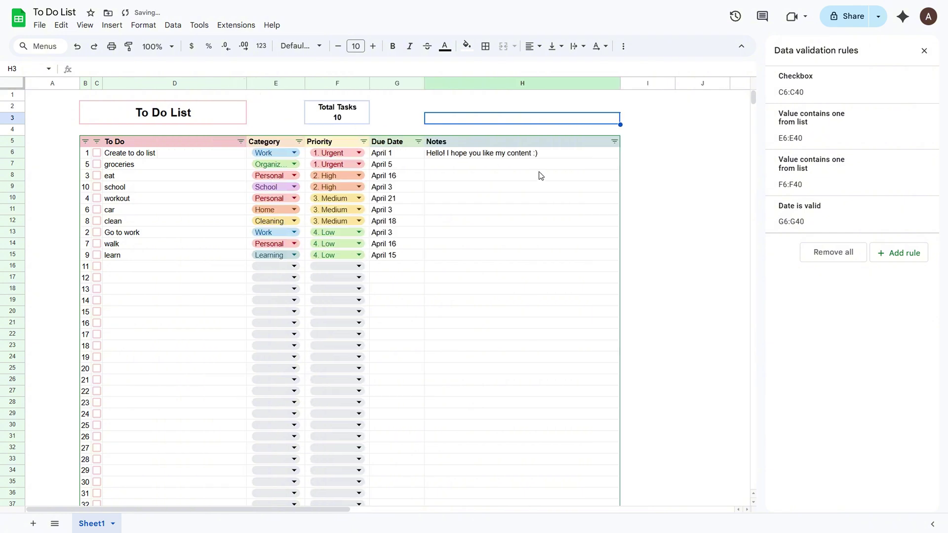
click(922, 53)
Step: Open print settings with Ctrl+P and set Scale to Fit to page
click(743, 221)
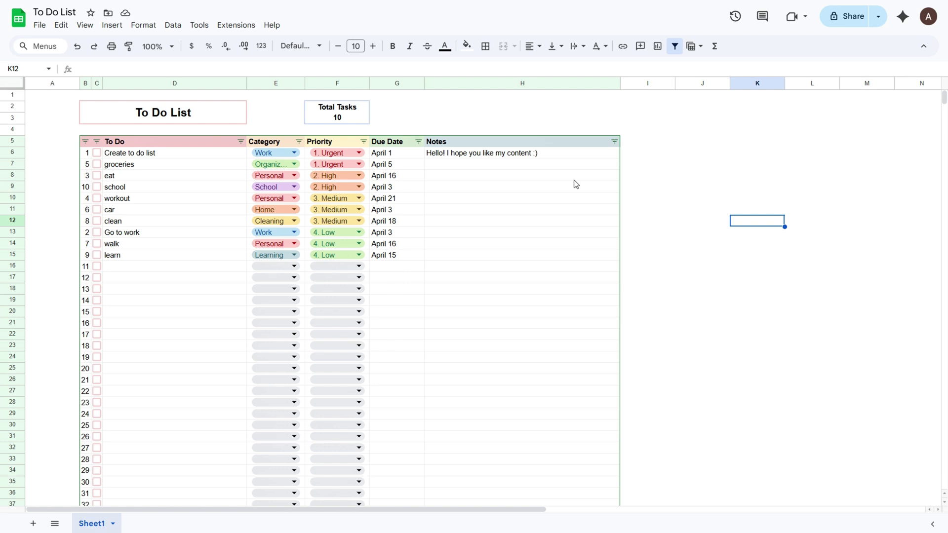
key(ctrl+p)
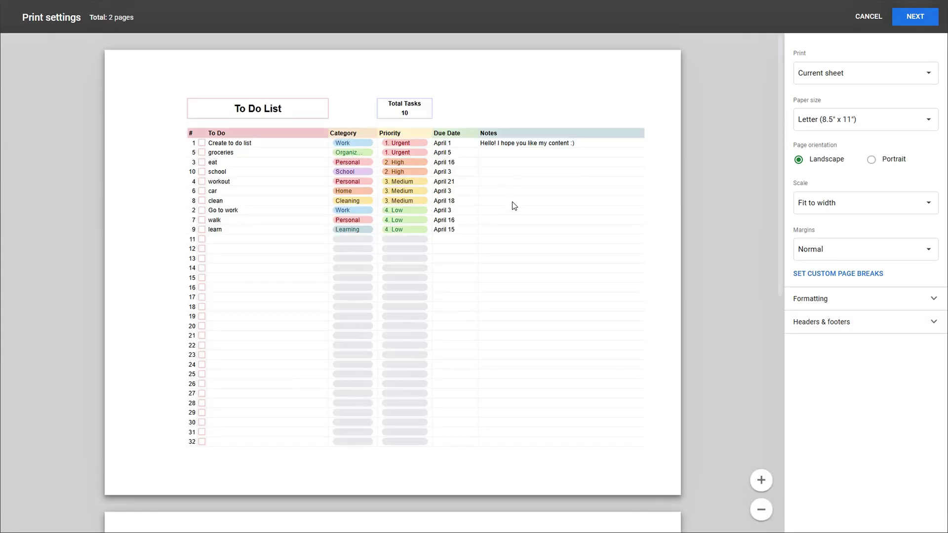
scroll(490, 260, down, 1)
scroll(370, 334, down, 4)
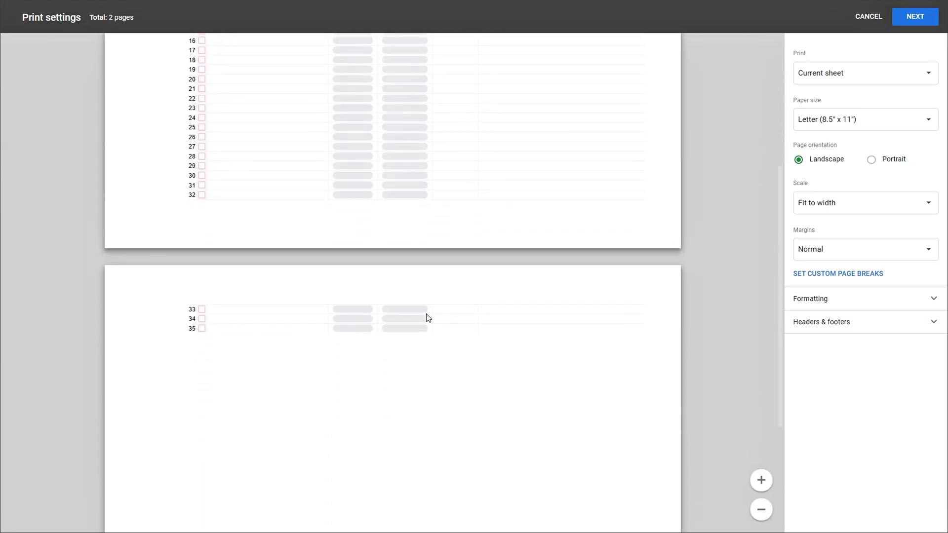
scroll(427, 315, up, 5)
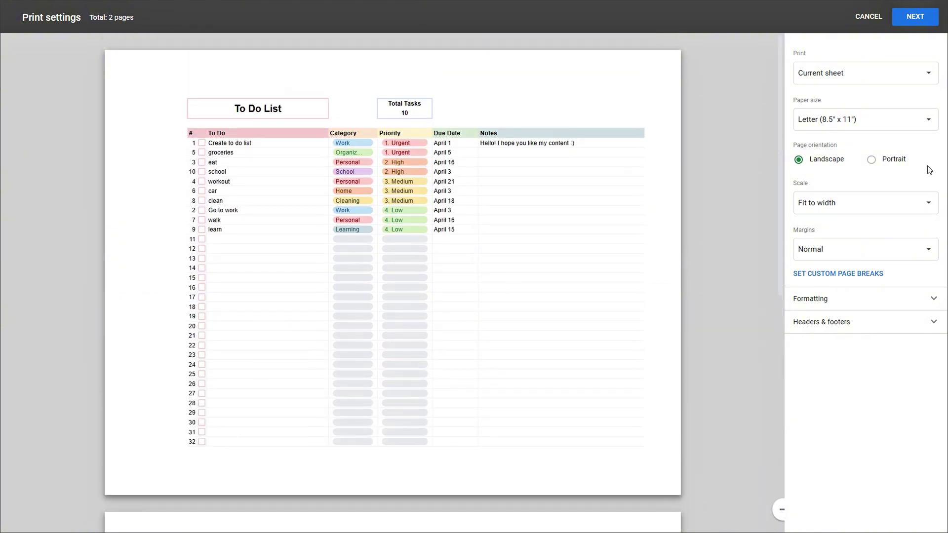
click(931, 205)
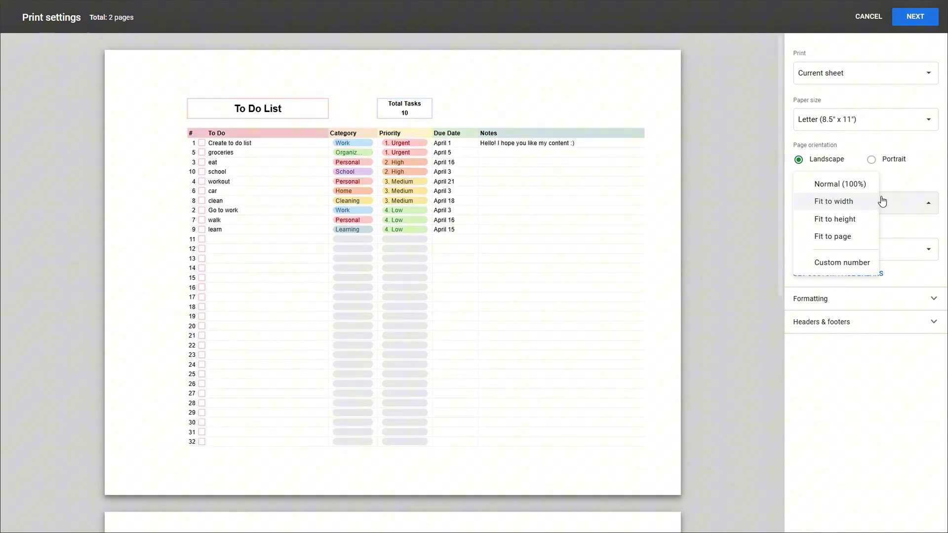
click(834, 237)
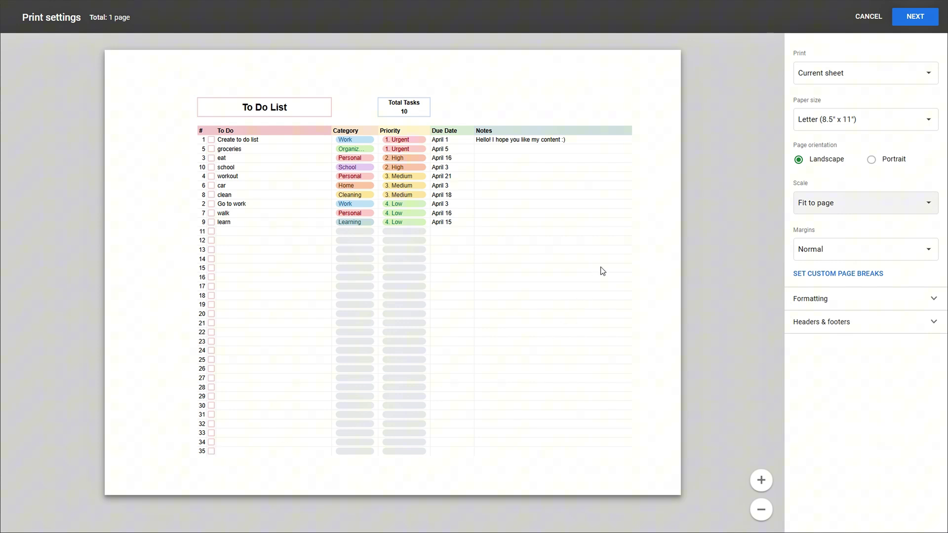
Step: Filter (Blanks) out of the To Do column, then preview the print layout again
click(866, 16)
click(241, 141)
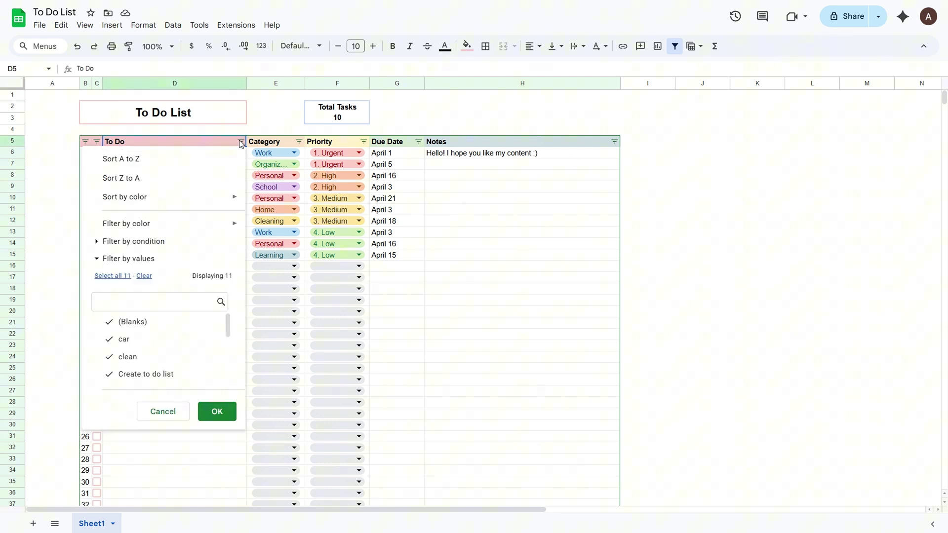
click(127, 323)
click(210, 410)
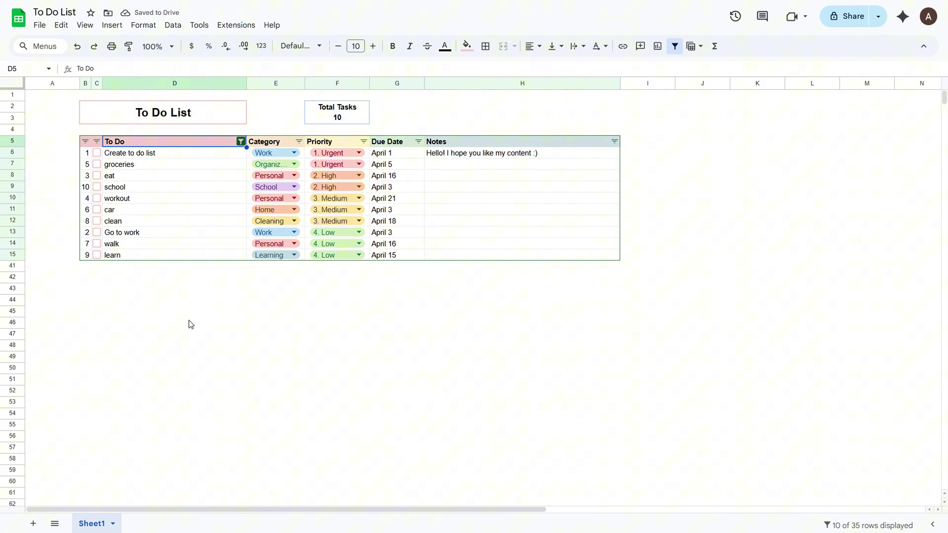
key(ctrl+p)
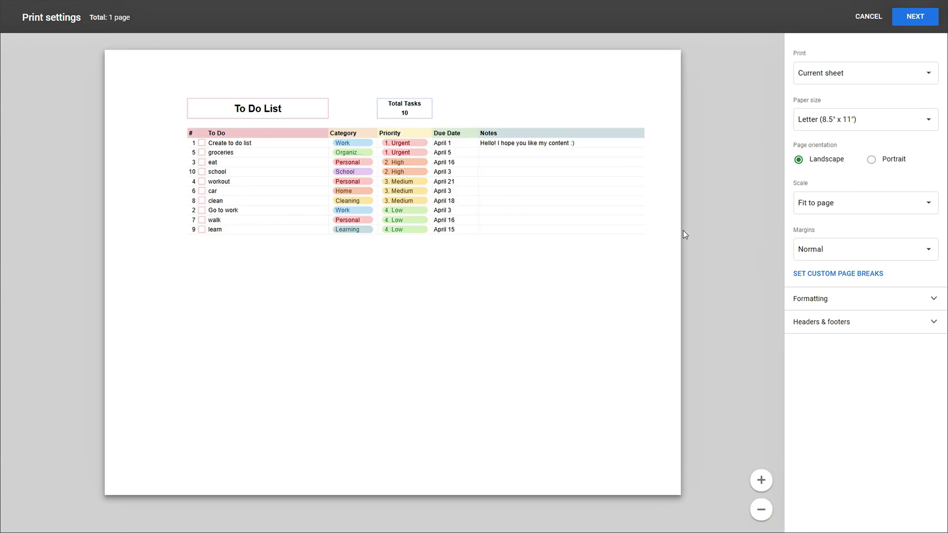
click(866, 19)
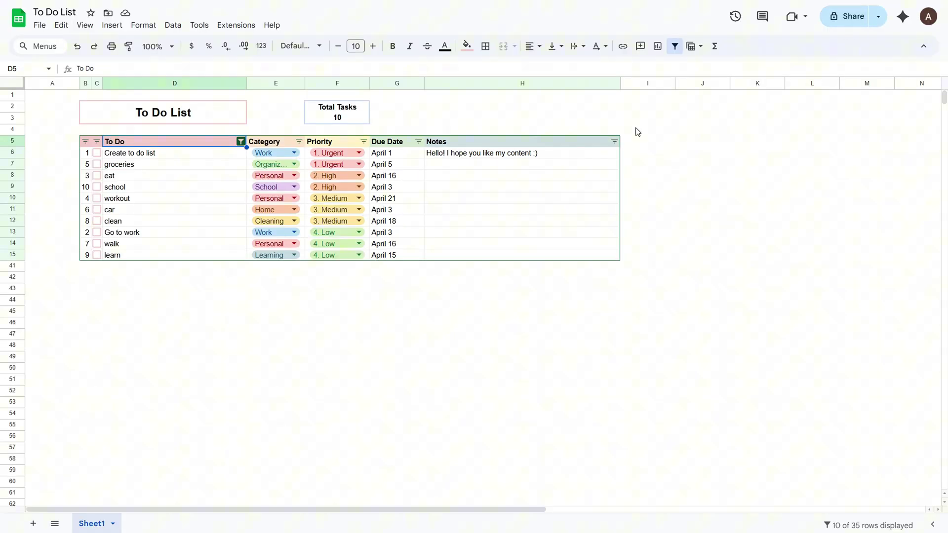
Step: Re-include (Blanks) in the To Do column filter
click(240, 141)
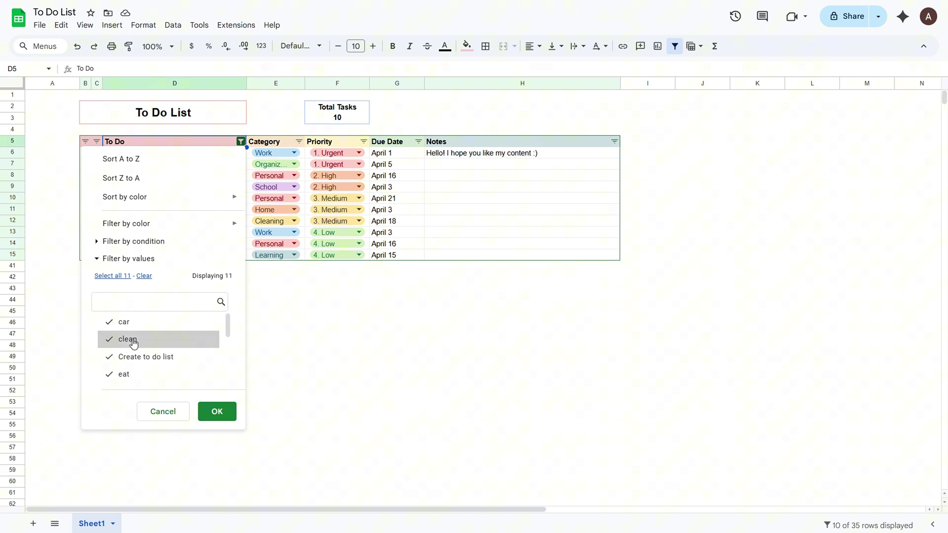
scroll(133, 343, down, 2)
scroll(131, 340, down, 2)
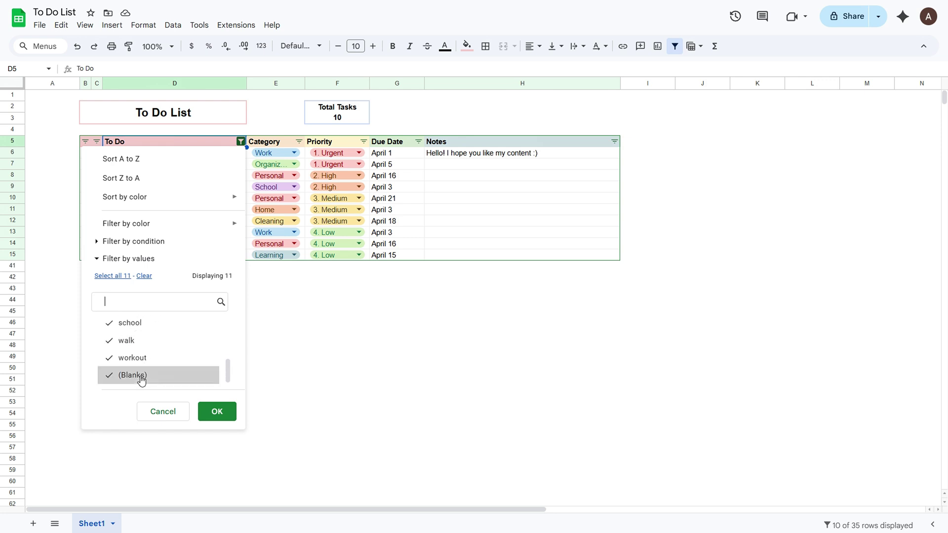
click(216, 411)
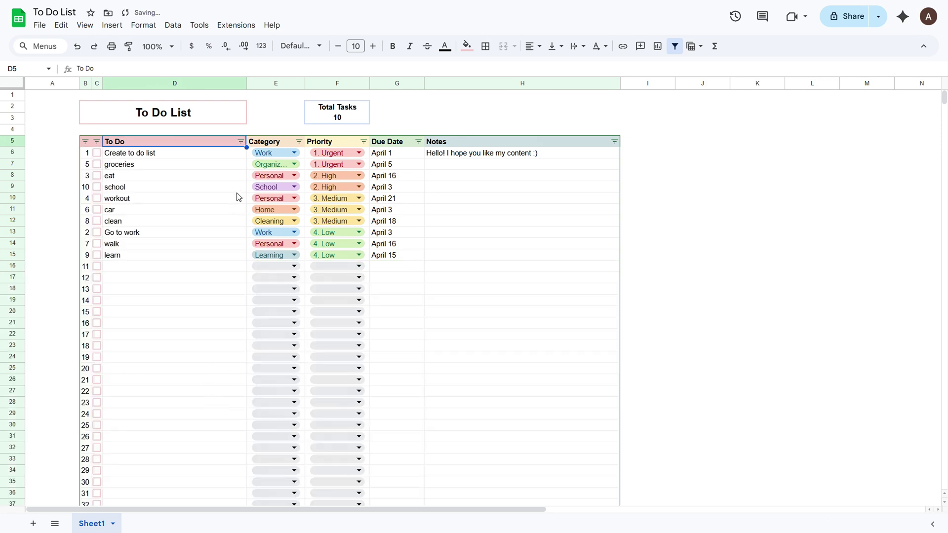
click(239, 141)
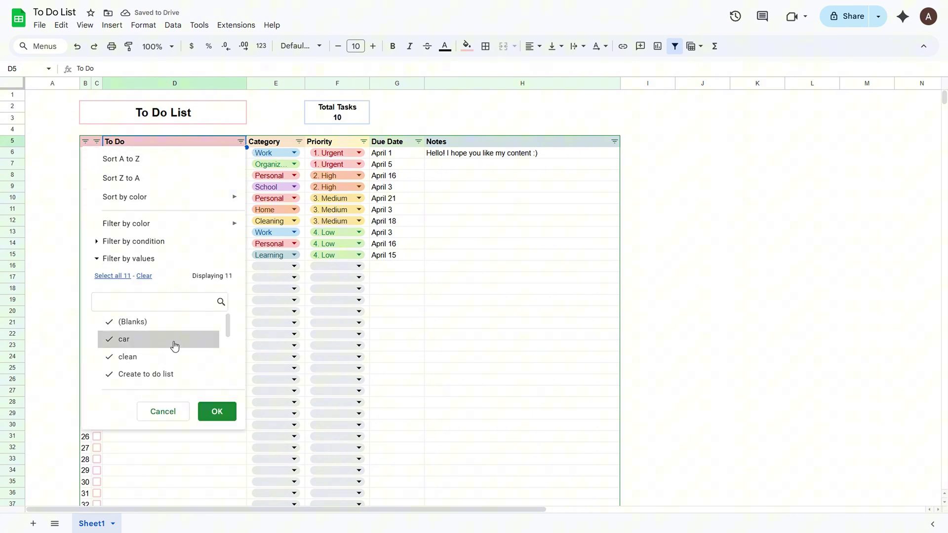
drag(227, 324, 227, 334)
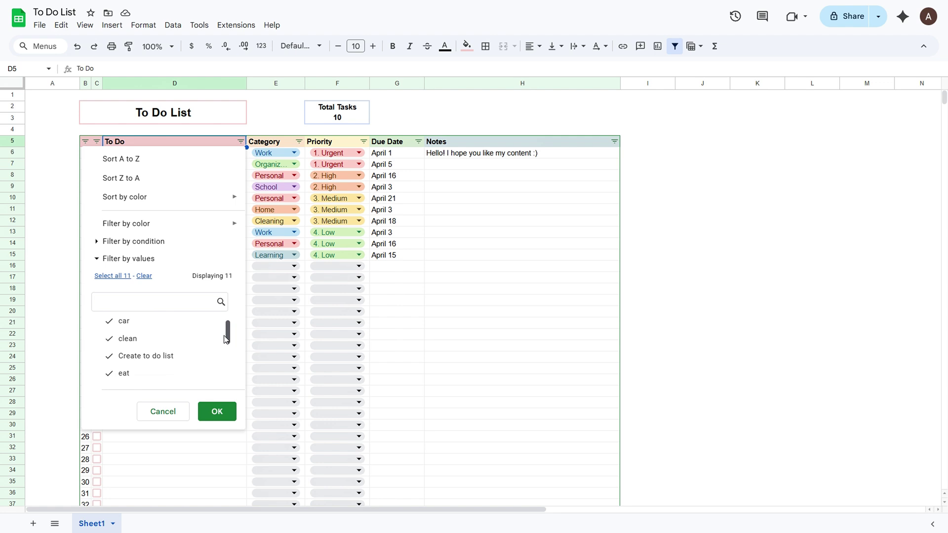
click(177, 411)
Step: Filter the Category column to exclude Cleaning and Home
click(299, 142)
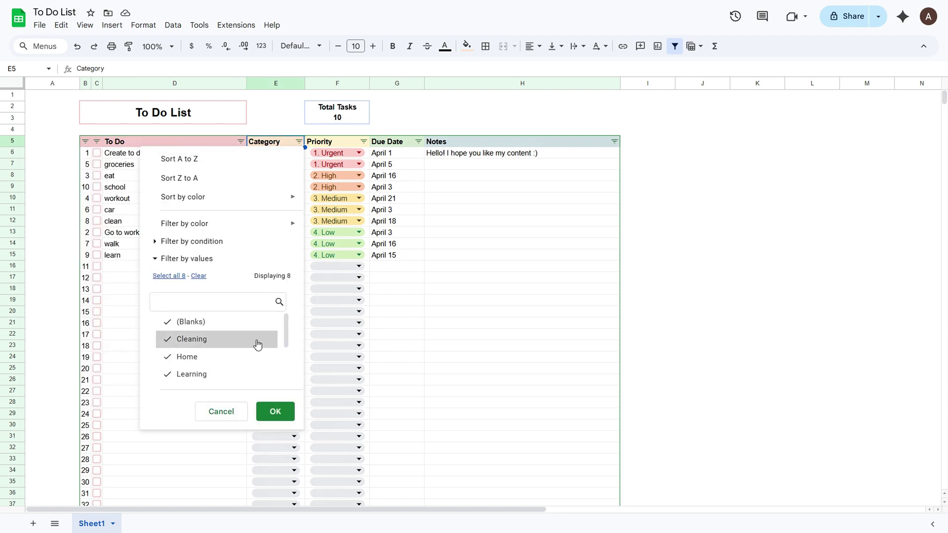
click(185, 345)
click(186, 357)
click(264, 409)
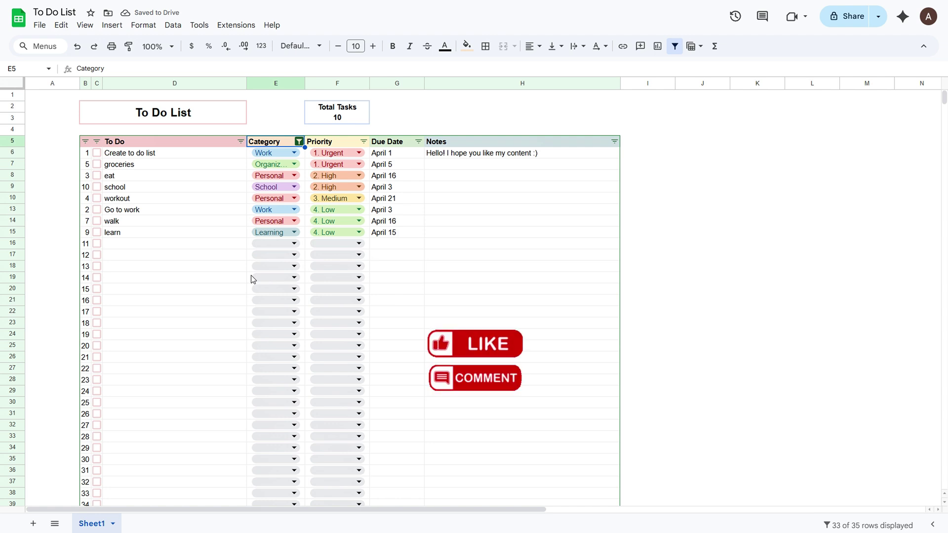
Step: Undo the Category filter with Ctrl+Z to restore Cleaning and Home tasks
key(ctrl+z)
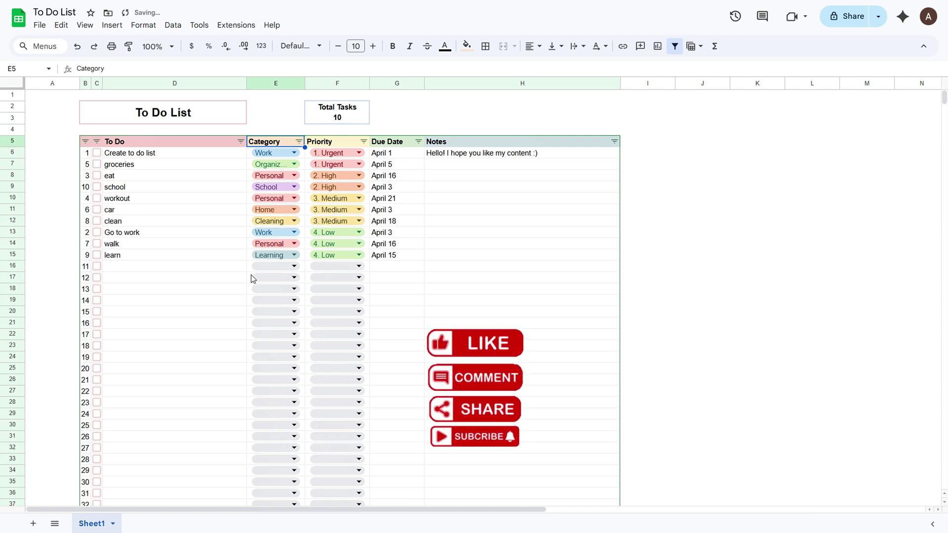